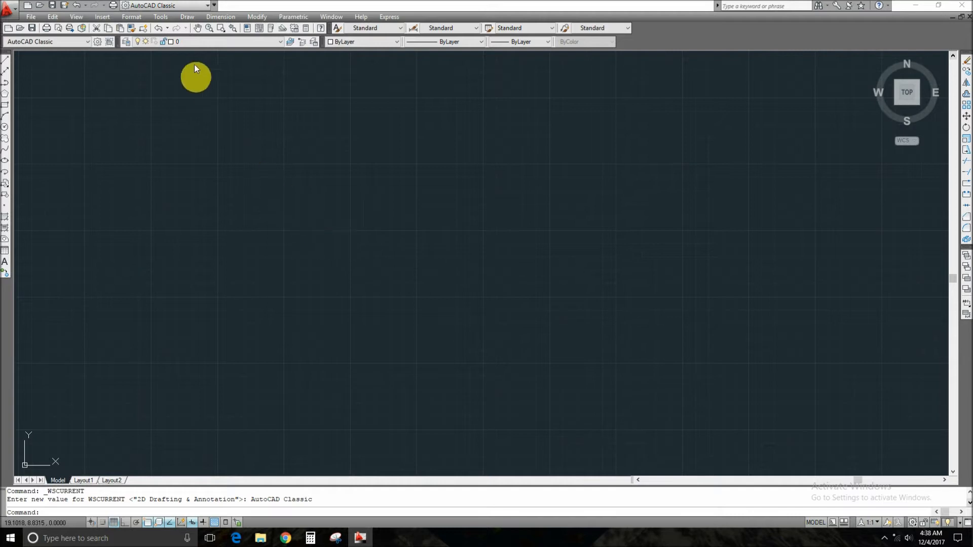
# Switch the workspace to 2D Drafting & Annotation.
pyautogui.click(207, 9)
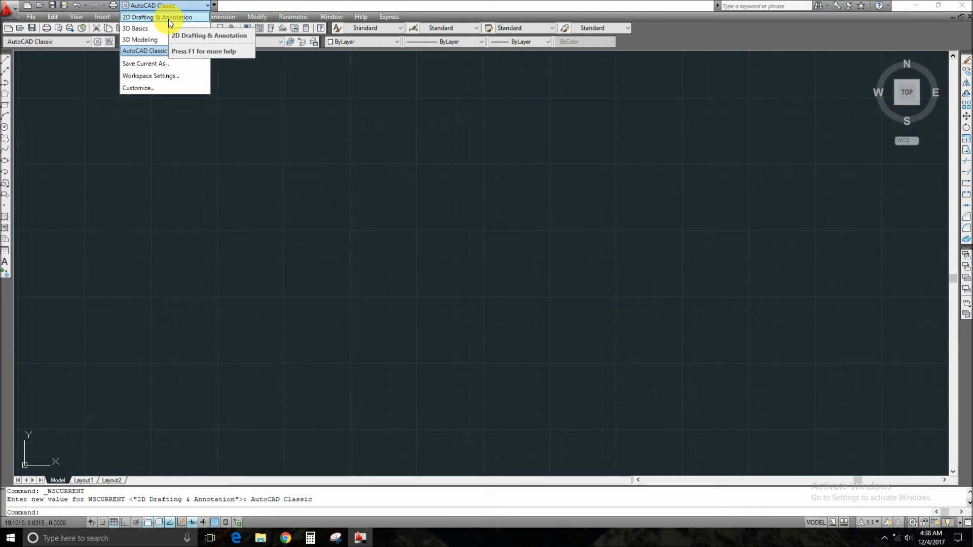
pyautogui.click(263, 99)
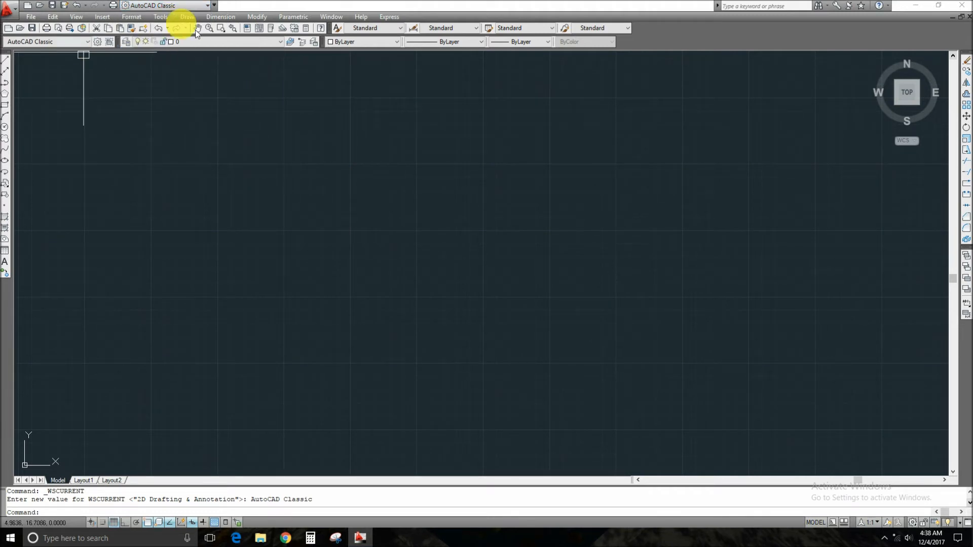
pyautogui.click(178, 6)
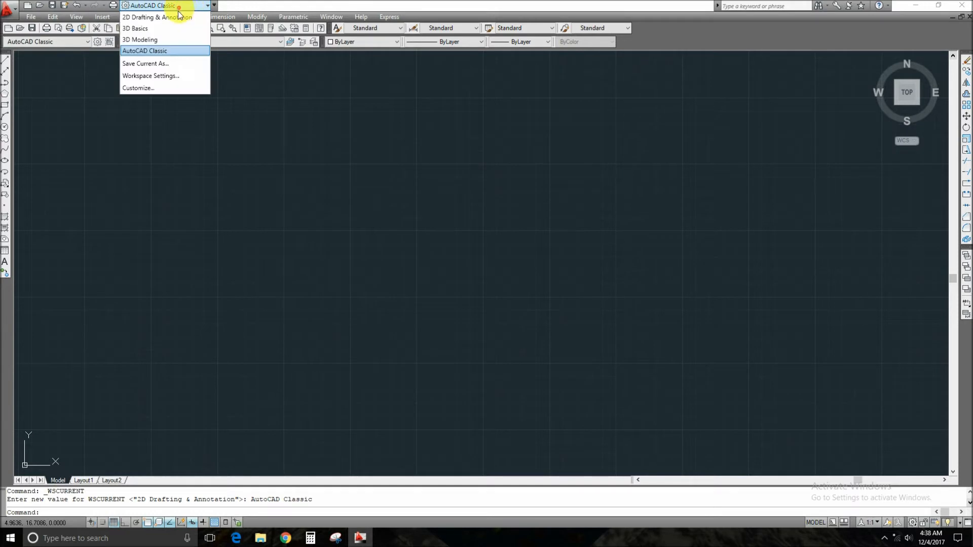
pyautogui.click(175, 16)
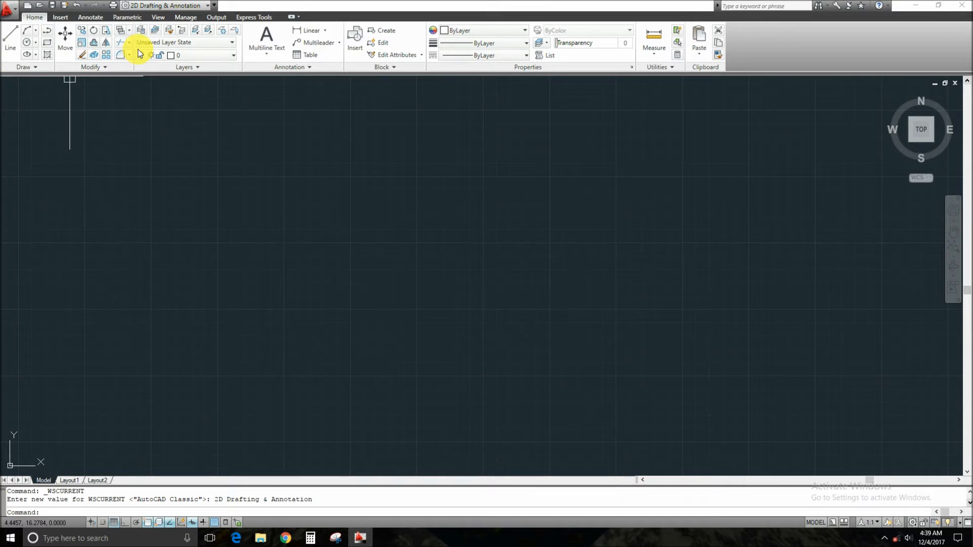
pyautogui.click(158, 6)
pyautogui.click(158, 6)
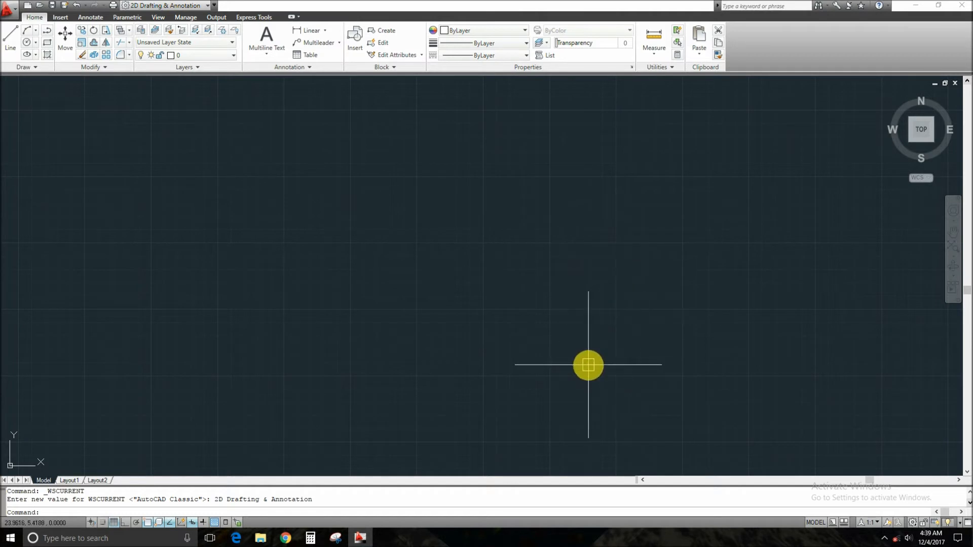
# Switch the workspace to AutoCAD Classic and close the tool palettes and the floating toolbar.
pyautogui.click(194, 5)
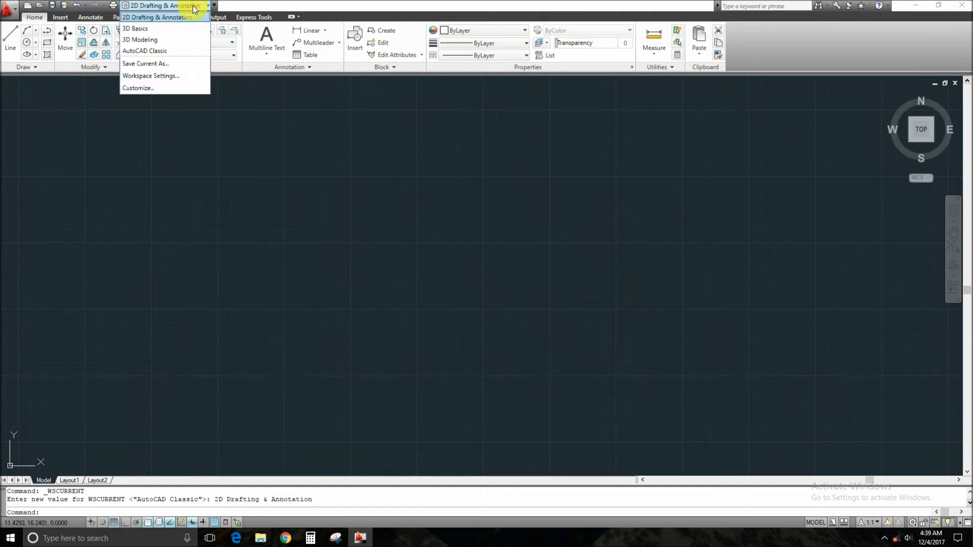
pyautogui.click(166, 51)
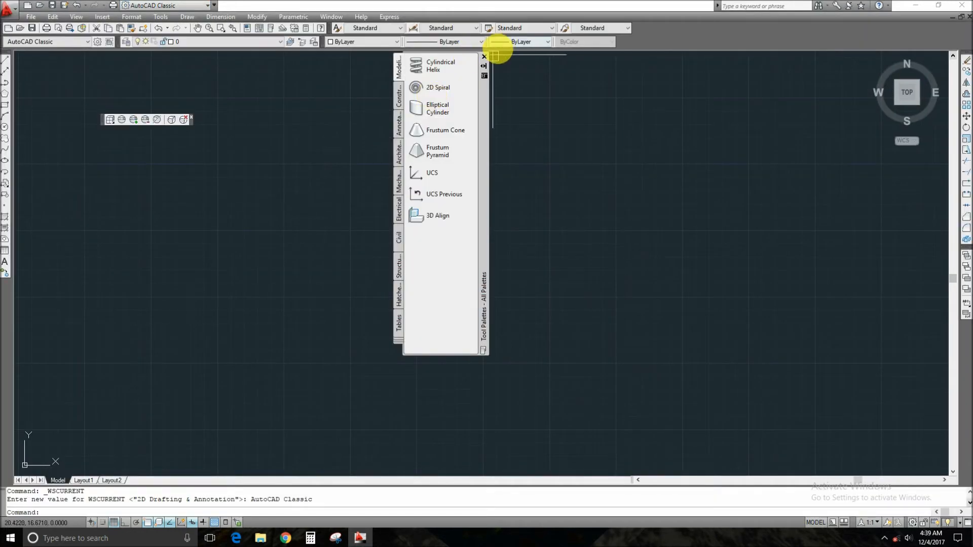
pyautogui.click(484, 57)
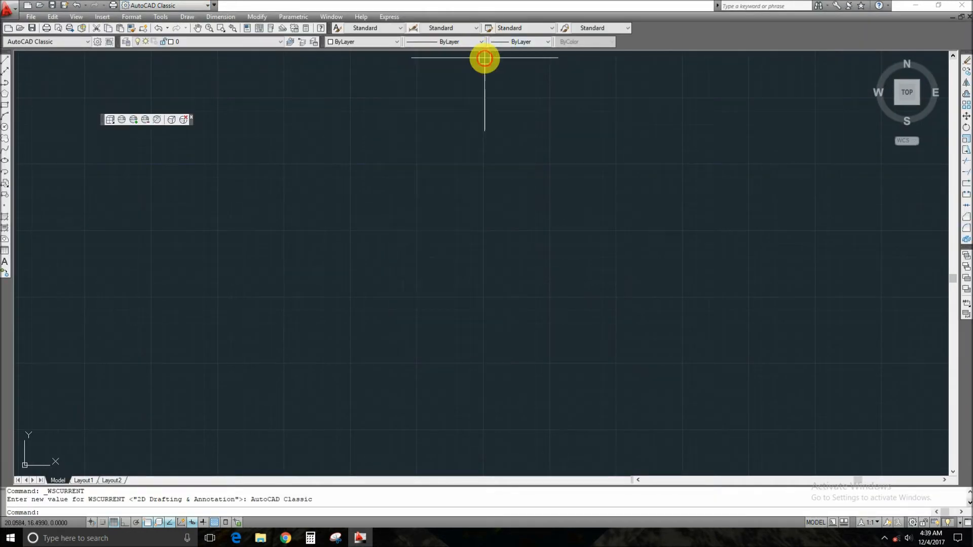
pyautogui.click(191, 117)
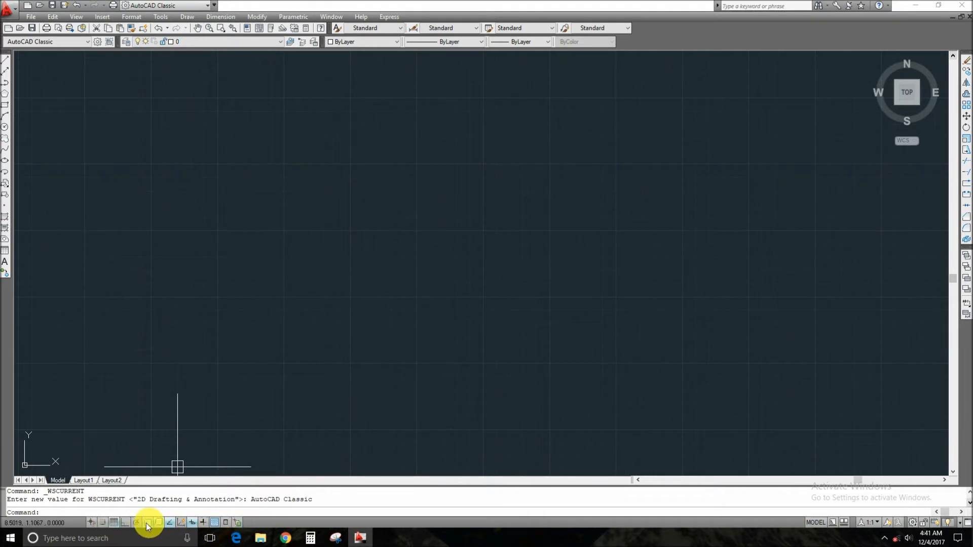
# Turn the grid display off and on again.
pyautogui.click(115, 524)
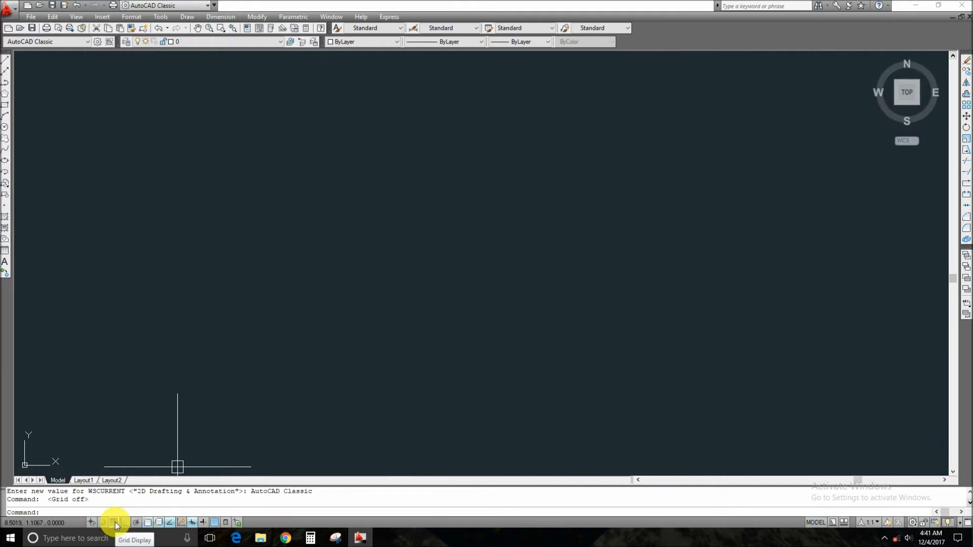
pyautogui.click(115, 523)
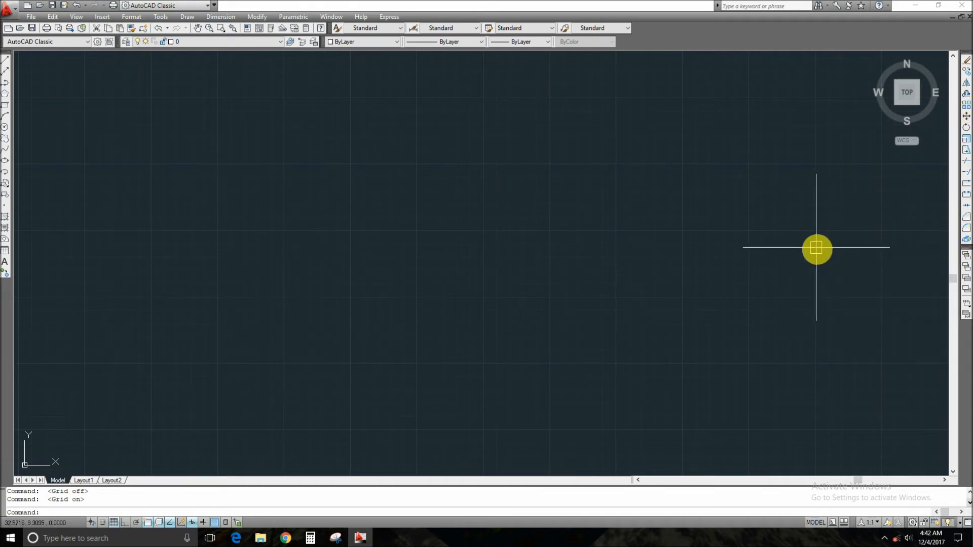
# Look through the list of available AutoCAD toolbars and dismiss it without changing anything.
pyautogui.rightClick(690, 35)
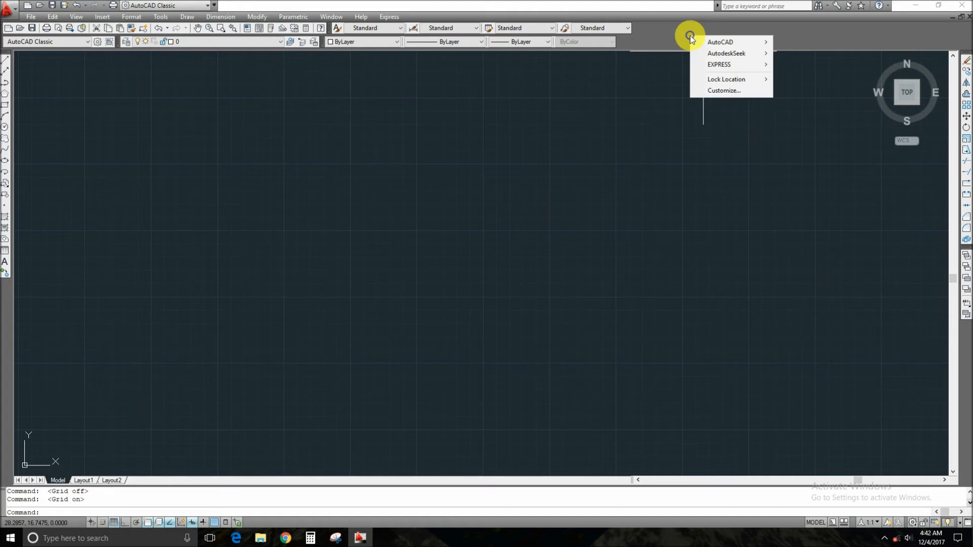
pyautogui.moveTo(701, 43)
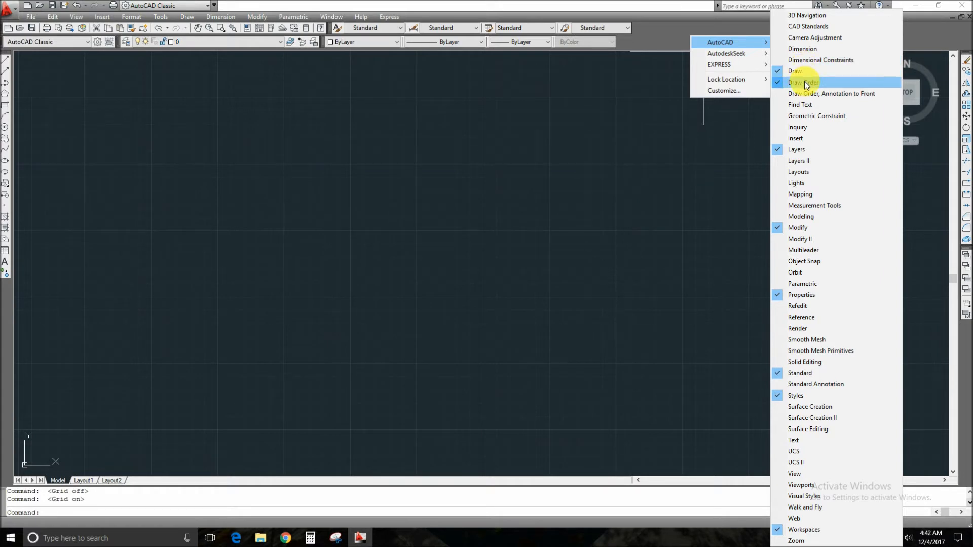
pyautogui.click(555, 221)
pyautogui.click(225, 128)
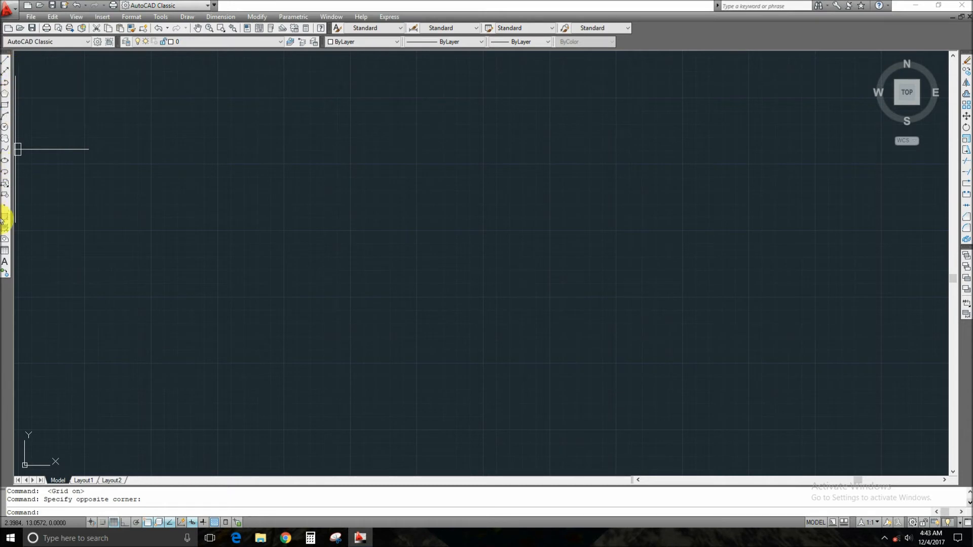
# Draw a closed, irregular eight-sided outline with the Line tool near the middle of the drawing area.
pyautogui.click(6, 63)
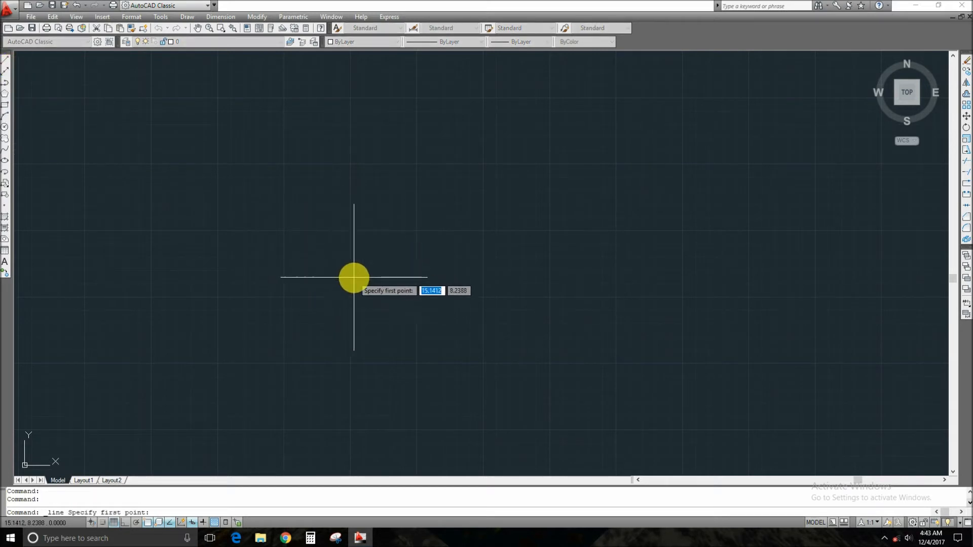
pyautogui.click(325, 283)
pyautogui.click(477, 305)
pyautogui.click(487, 231)
pyautogui.click(380, 237)
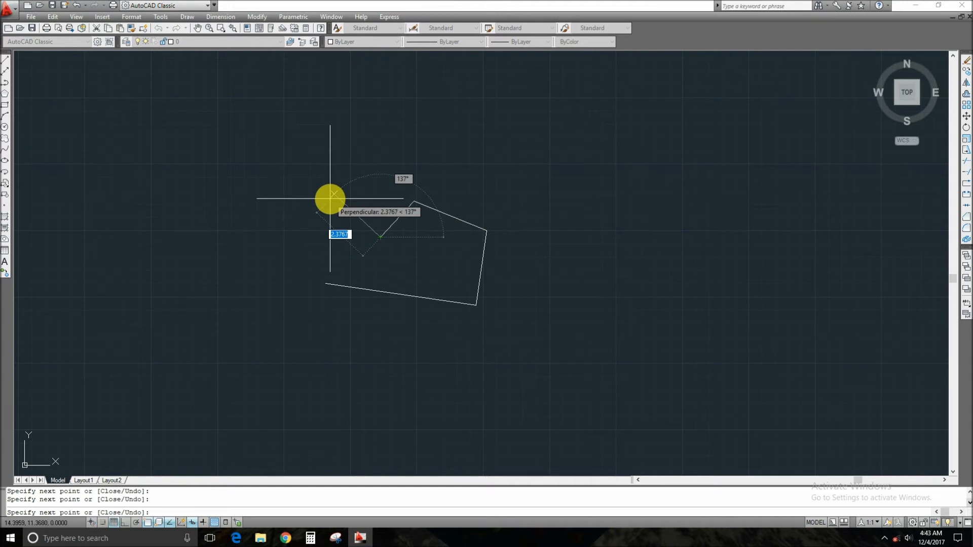
pyautogui.click(334, 195)
pyautogui.click(280, 278)
pyautogui.click(315, 340)
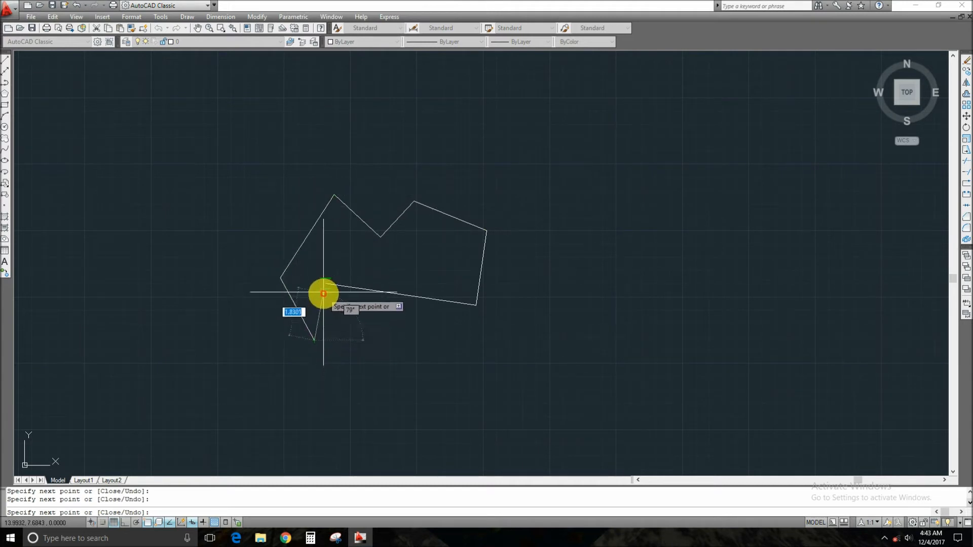
pyautogui.click(324, 284)
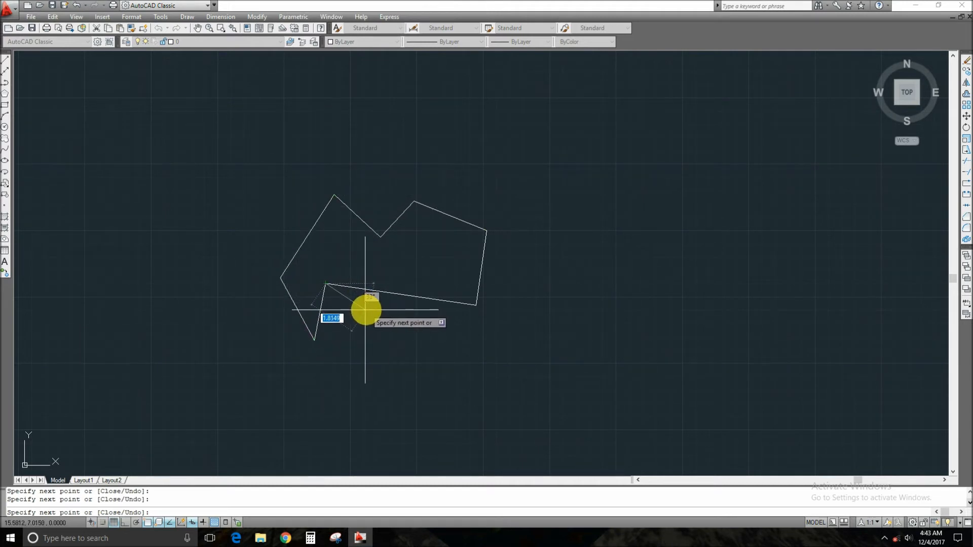
pyautogui.press('Escape')
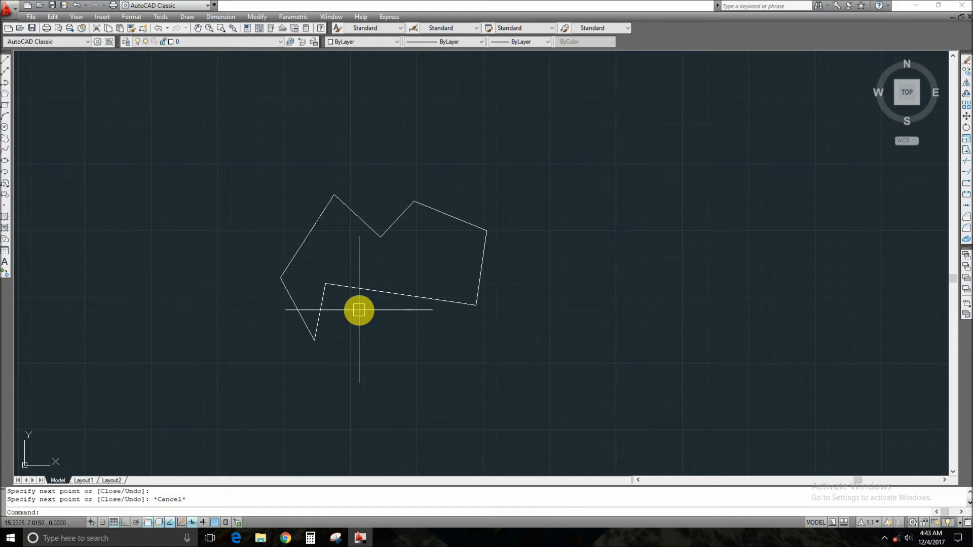
# Select all lines of the eight-sided outline and delete them.
pyautogui.click(567, 158)
pyautogui.click(226, 386)
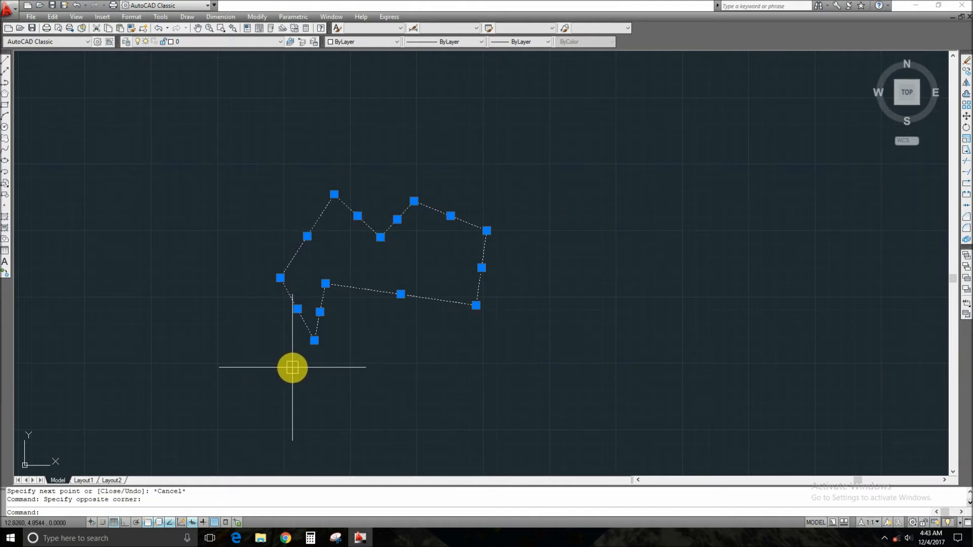
pyautogui.press('Delete')
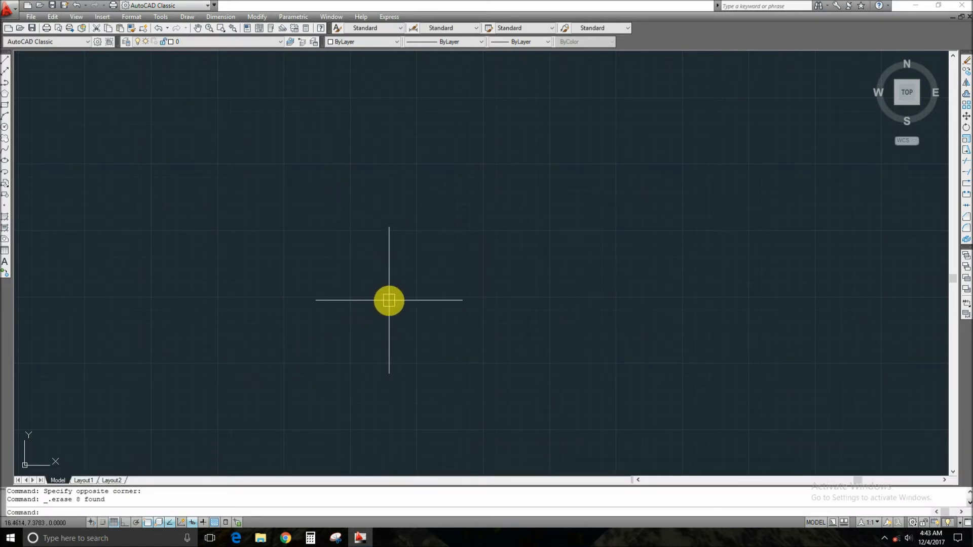
# Draw a four-sided, diamond-like outline with the Line command near the middle of the drawing area.
pyautogui.write('l')
pyautogui.press('space')
pyautogui.click(321, 242)
pyautogui.click(397, 167)
pyautogui.click(530, 247)
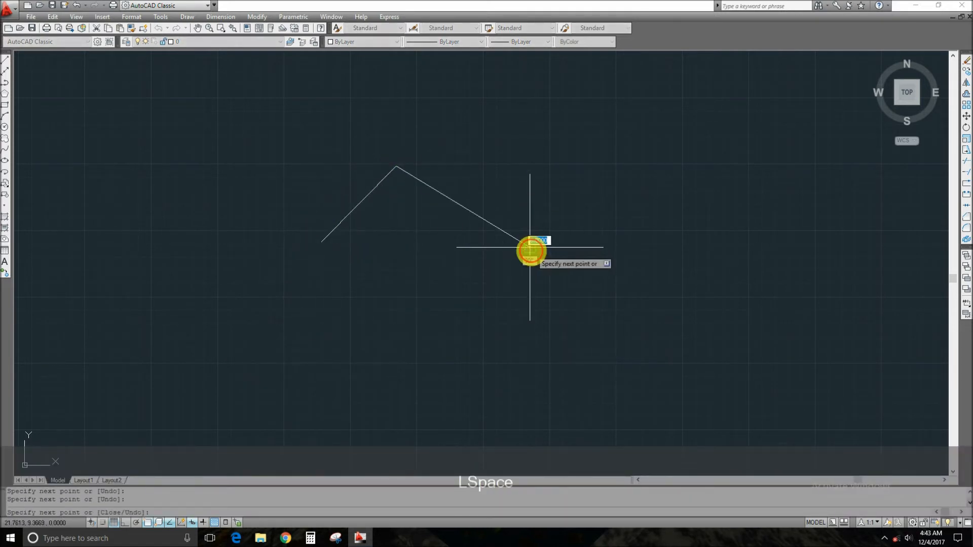
pyautogui.click(409, 334)
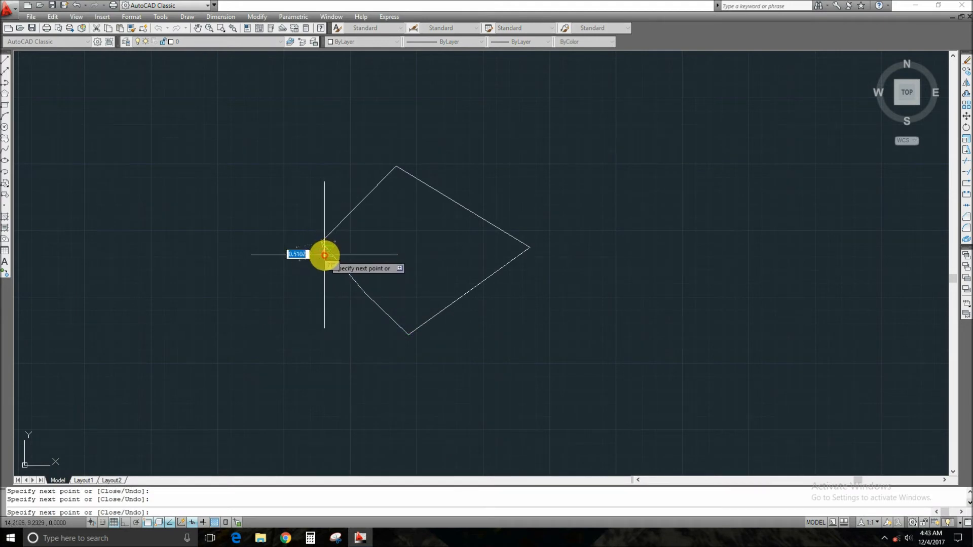
pyautogui.press('Escape')
# Select the whole diamond-like outline and remove it with the Erase command.
pyautogui.click(267, 146)
pyautogui.click(613, 363)
pyautogui.write('e')
pyautogui.press('space')
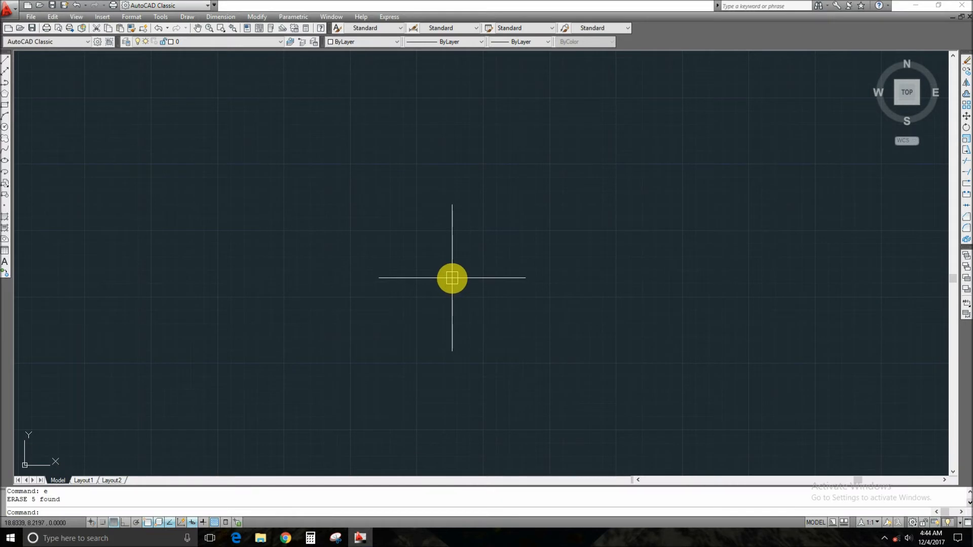
# Draw a closed six-sided outline with an inward notch on its lower side using the Line command.
pyautogui.write('l')
pyautogui.press('space')
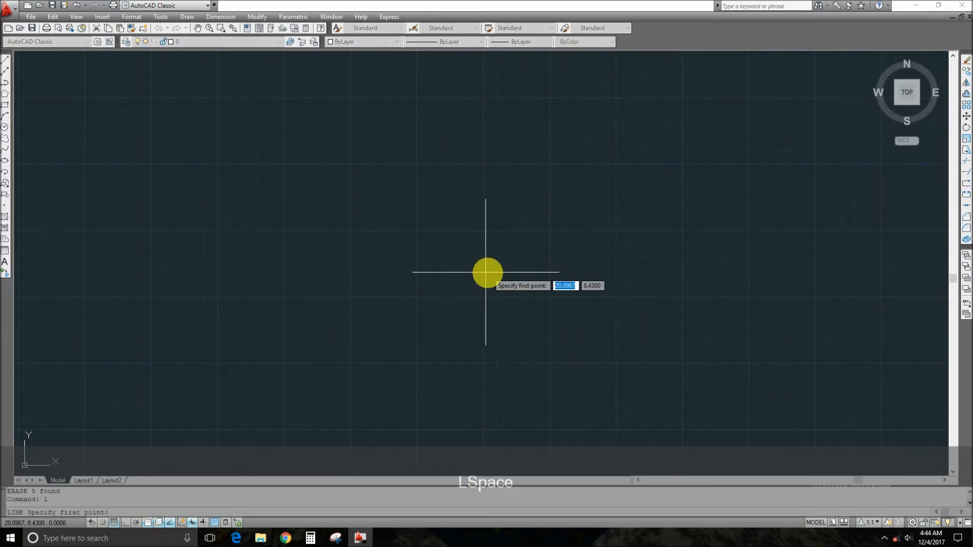
pyautogui.click(278, 205)
pyautogui.click(369, 144)
pyautogui.click(530, 194)
pyautogui.click(489, 322)
pyautogui.click(423, 221)
pyautogui.click(329, 283)
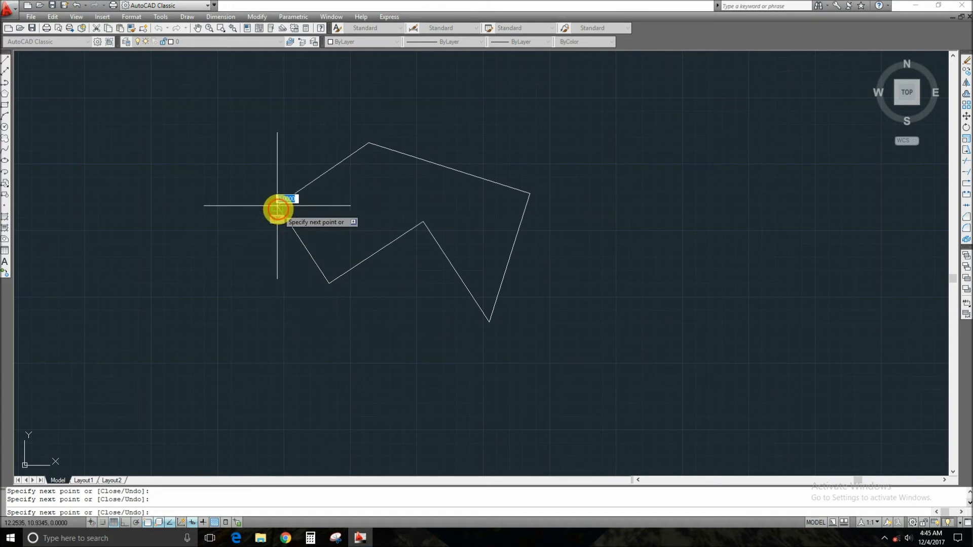
pyautogui.click(278, 205)
pyautogui.press('Escape')
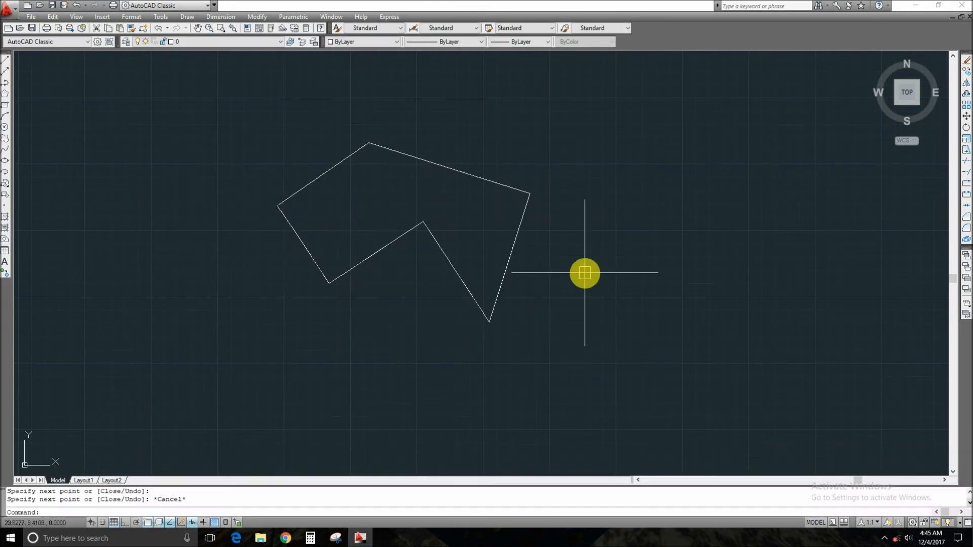
# Draw a large open three-point arc, bulging downward, to the right of the six-sided outline.
pyautogui.write('arc')
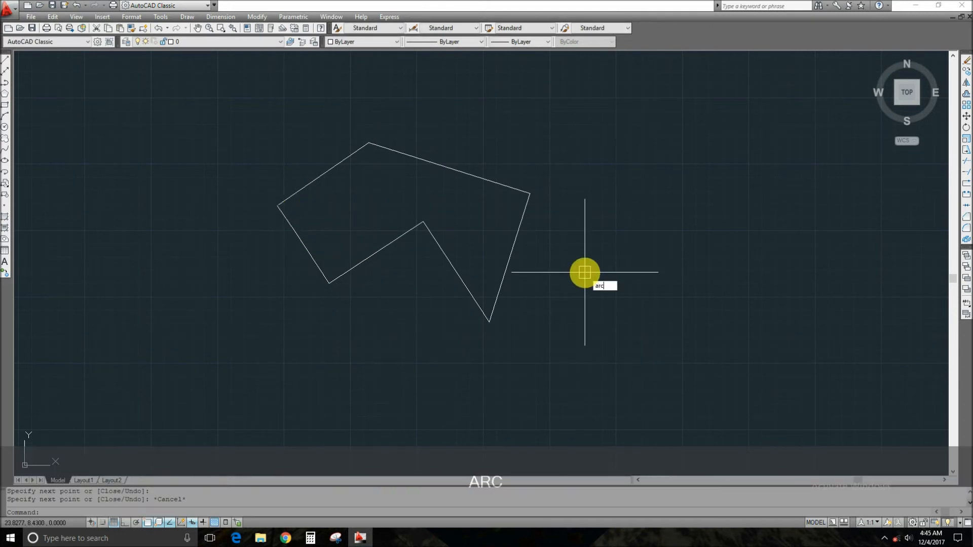
pyautogui.press('space')
pyautogui.click(583, 205)
pyautogui.click(682, 314)
pyautogui.click(710, 245)
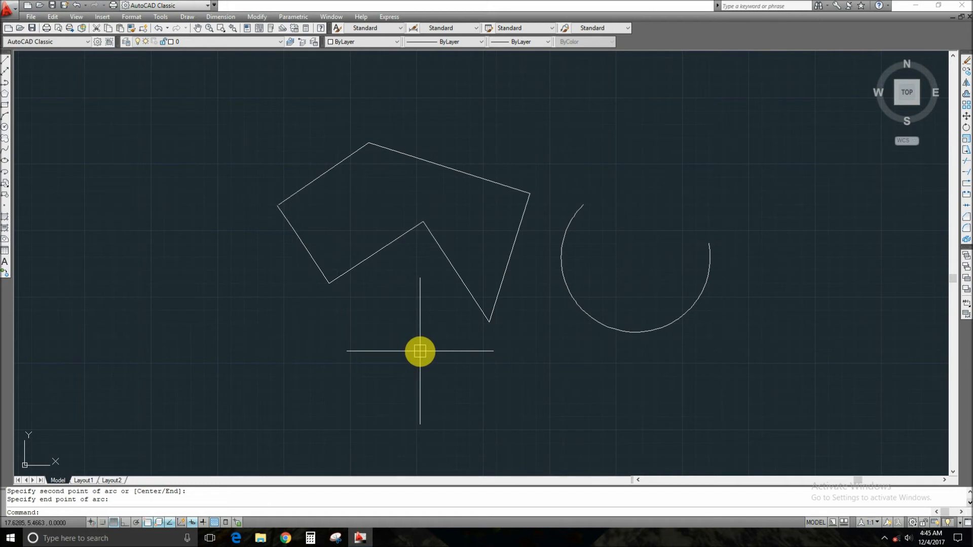
# Draw a circle centred below the notch of the six-sided outline, large enough to reach the notch's edges.
pyautogui.press('c')
pyautogui.press('space')
pyautogui.click(393, 340)
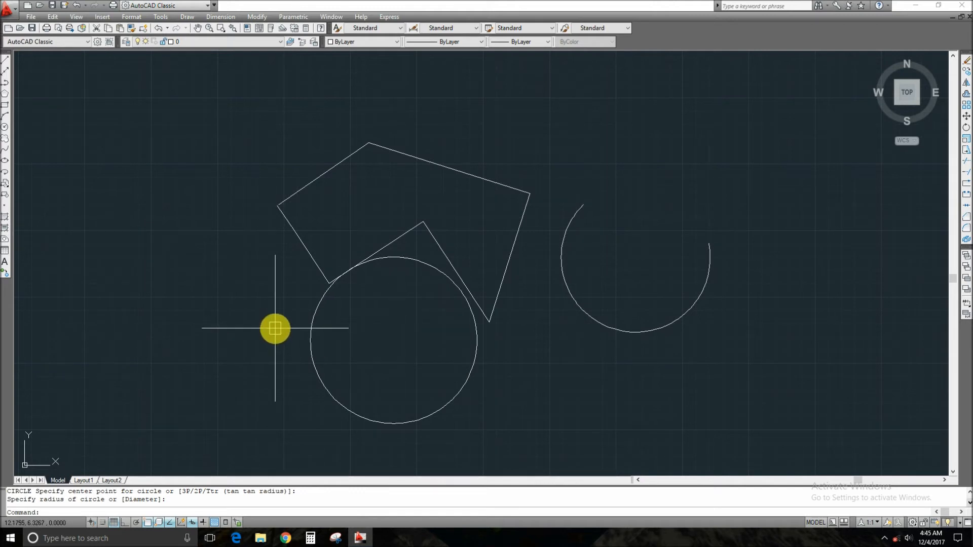
# Draw a small, tilted closed four-sided outline with the Line command to the left of the six-sided outline.
pyautogui.press('l')
pyautogui.press('space')
pyautogui.click(135, 282)
pyautogui.click(158, 215)
pyautogui.click(207, 229)
pyautogui.click(184, 310)
pyautogui.click(135, 282)
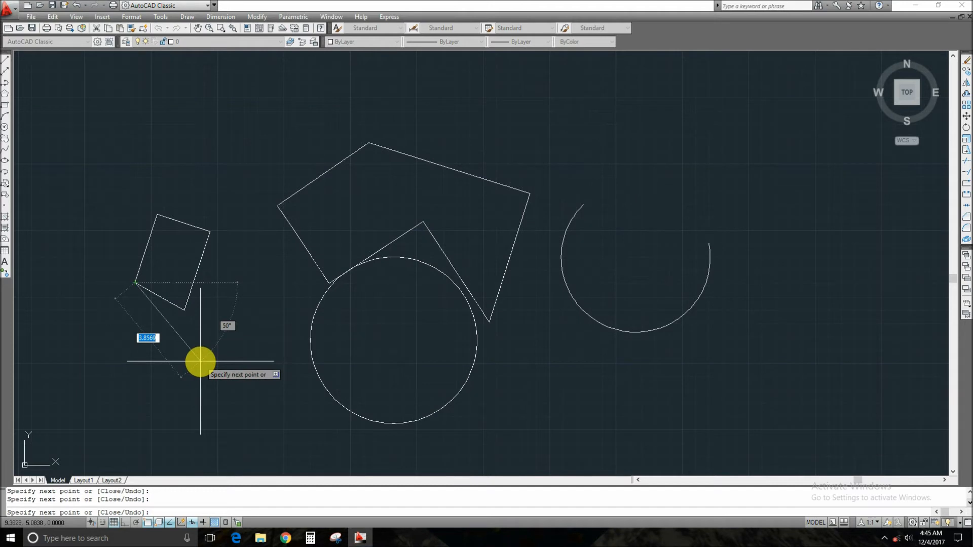
pyautogui.press('Escape')
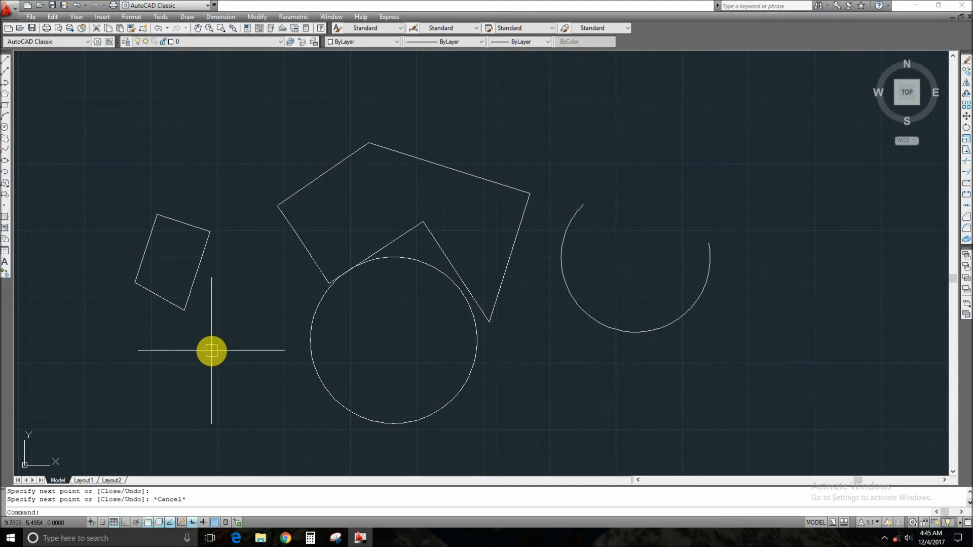
# Draw a second small four-sided outline with the Line command between the first small one and the circle, lower down.
pyautogui.press('space')
pyautogui.click(186, 359)
pyautogui.click(242, 326)
pyautogui.click(273, 379)
pyautogui.click(205, 398)
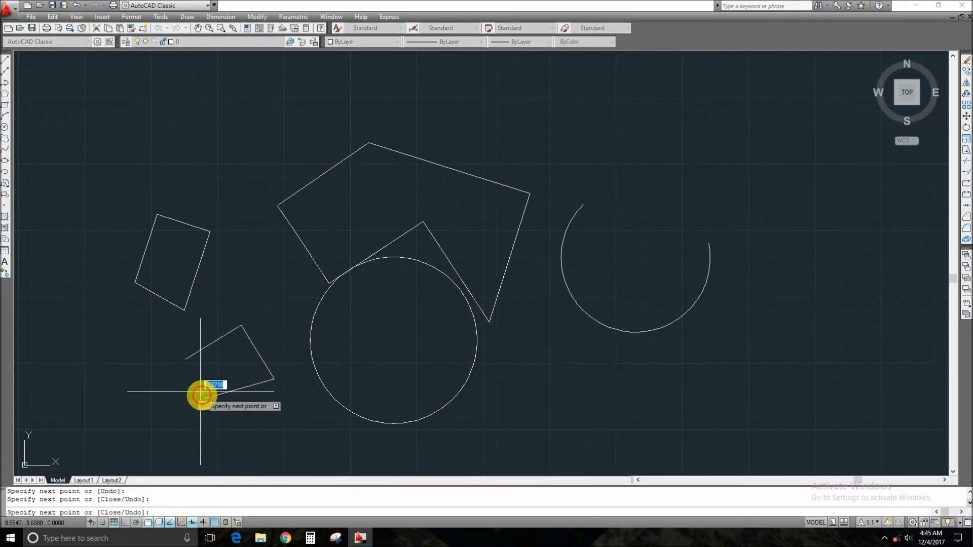
pyautogui.click(185, 361)
pyautogui.press('space')
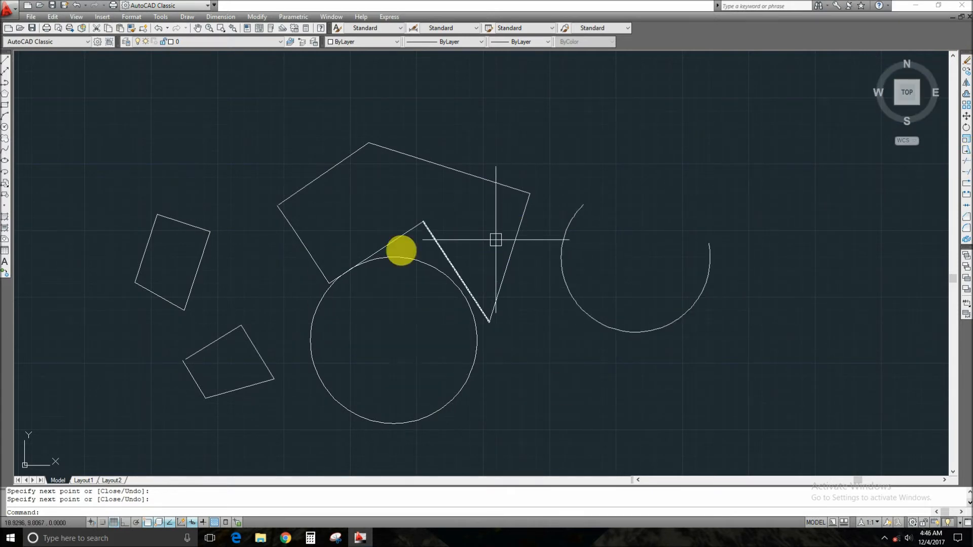
pyautogui.hotkey('ctrl', 'shift', 'F11')
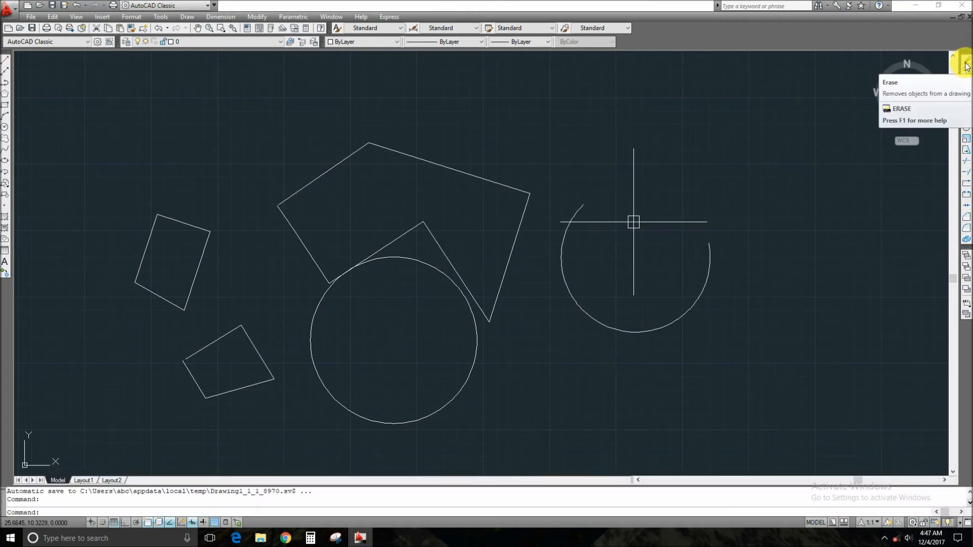
# Erase the large circle below the six-sided outline and undo that erasure.
pyautogui.click(967, 64)
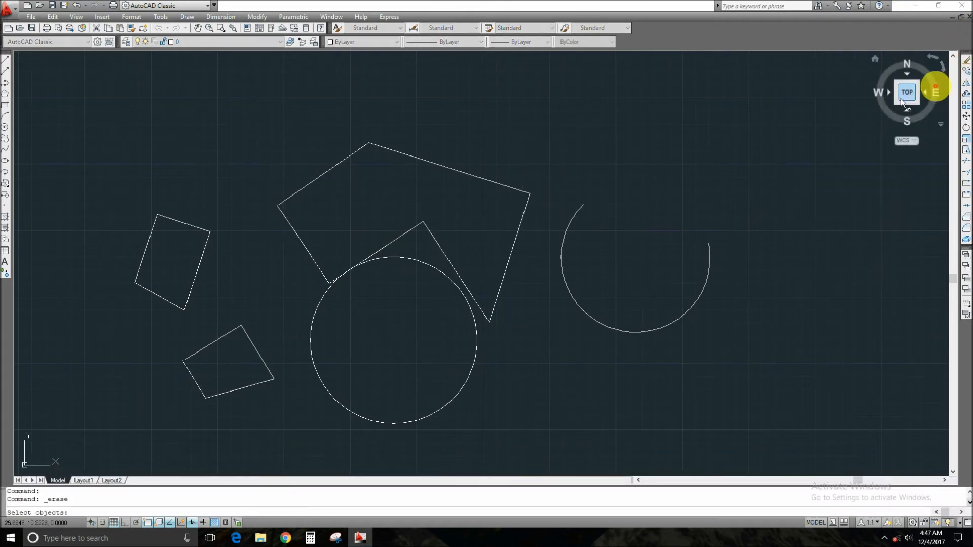
pyautogui.click(460, 294)
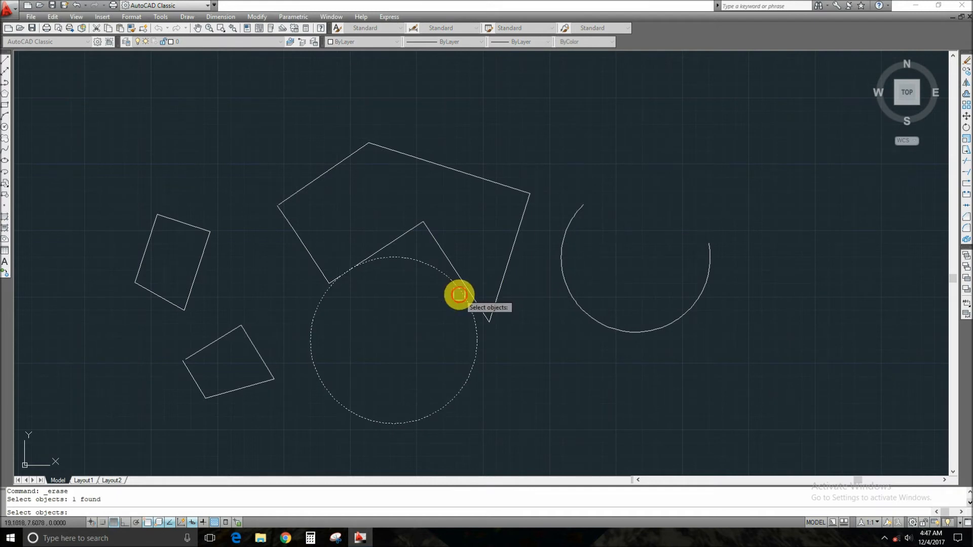
pyautogui.press('space')
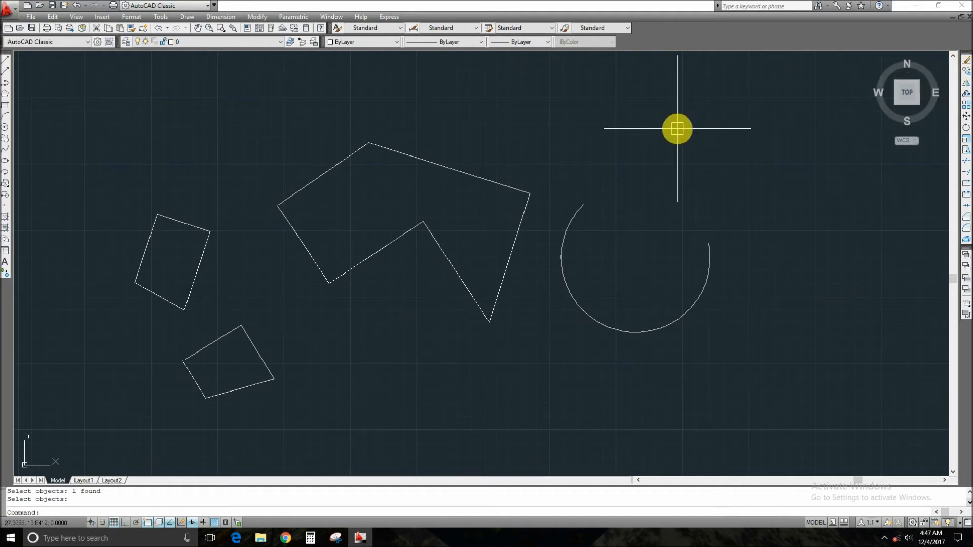
pyautogui.hotkey('ctrl', 'z')
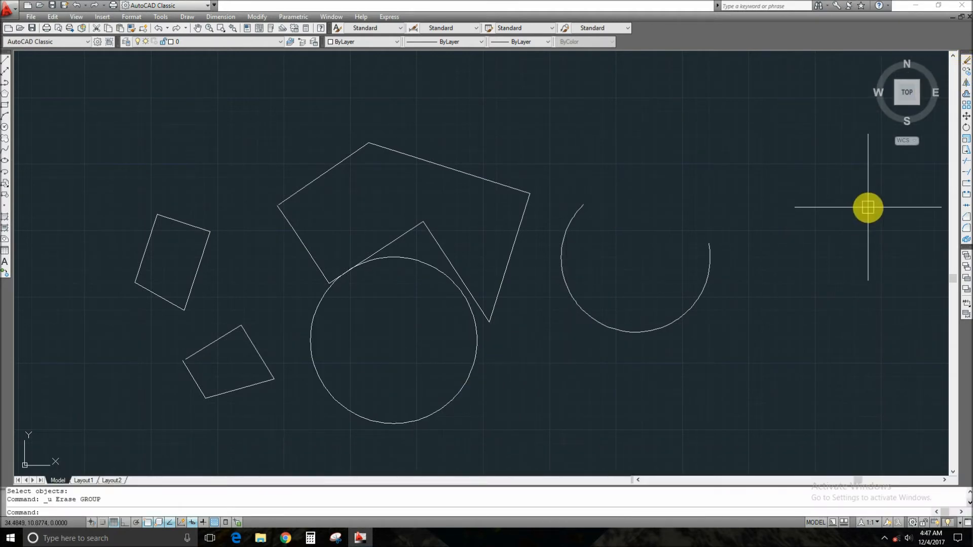
# Copy the circle below the six-sided outline to five overlapping positions around the open arc.
pyautogui.click(968, 76)
pyautogui.click(474, 363)
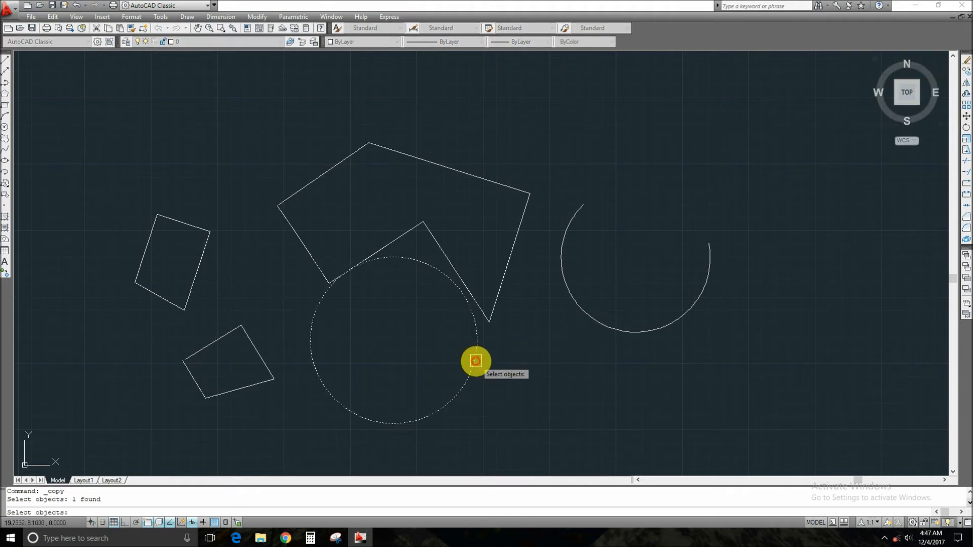
pyautogui.press('space')
pyautogui.click(441, 375)
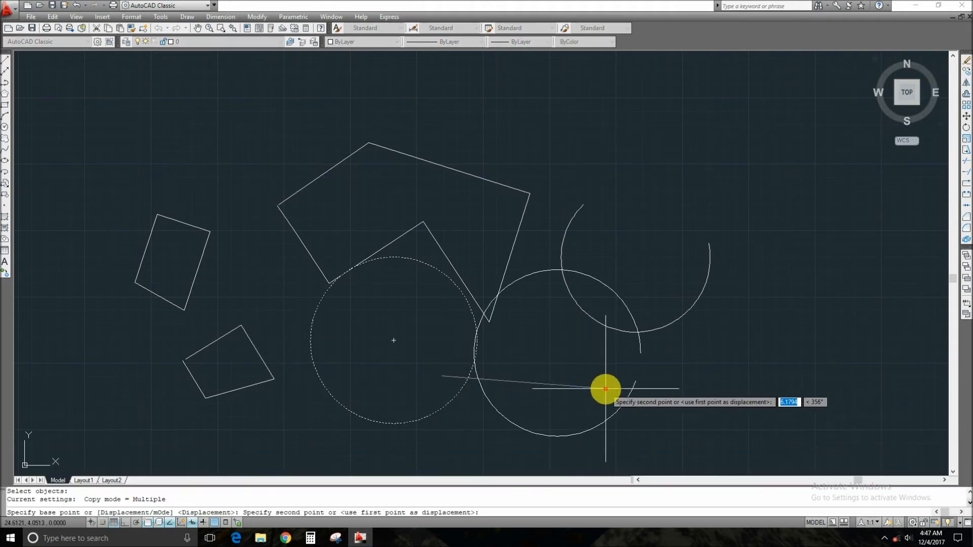
pyautogui.click(684, 200)
pyautogui.click(781, 291)
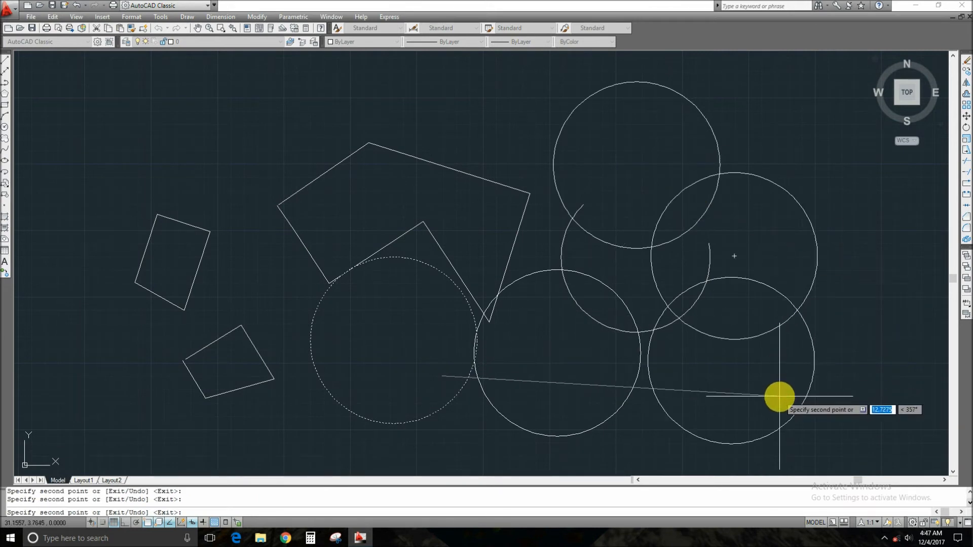
pyautogui.click(779, 396)
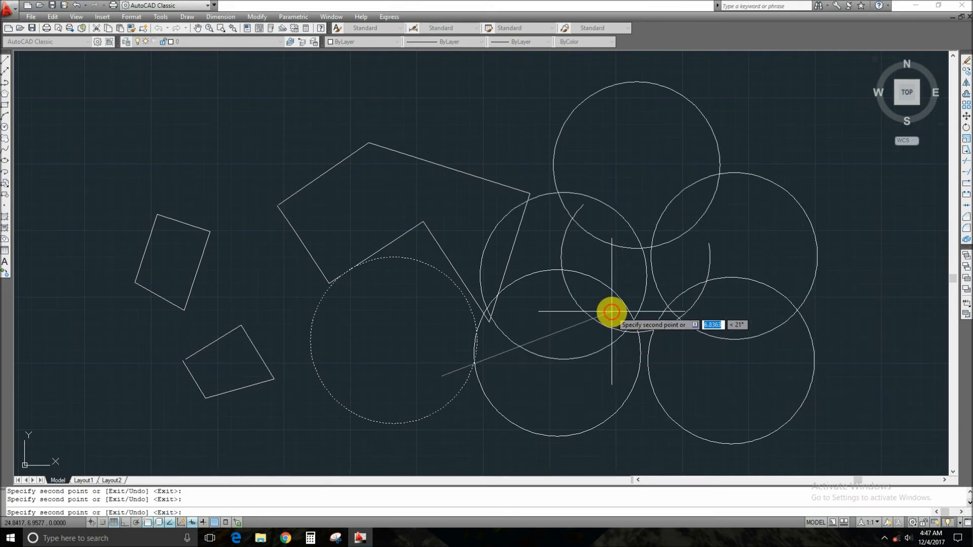
pyautogui.press('Escape')
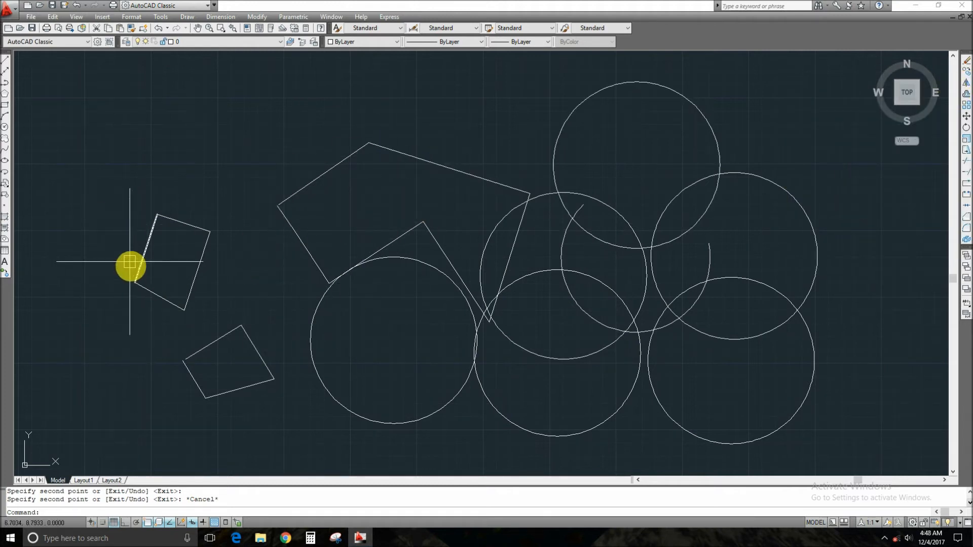
# Mirror the upper small four-sided outline across a vertical line on its right with Ortho on, keeping the source objects.
pyautogui.click(967, 83)
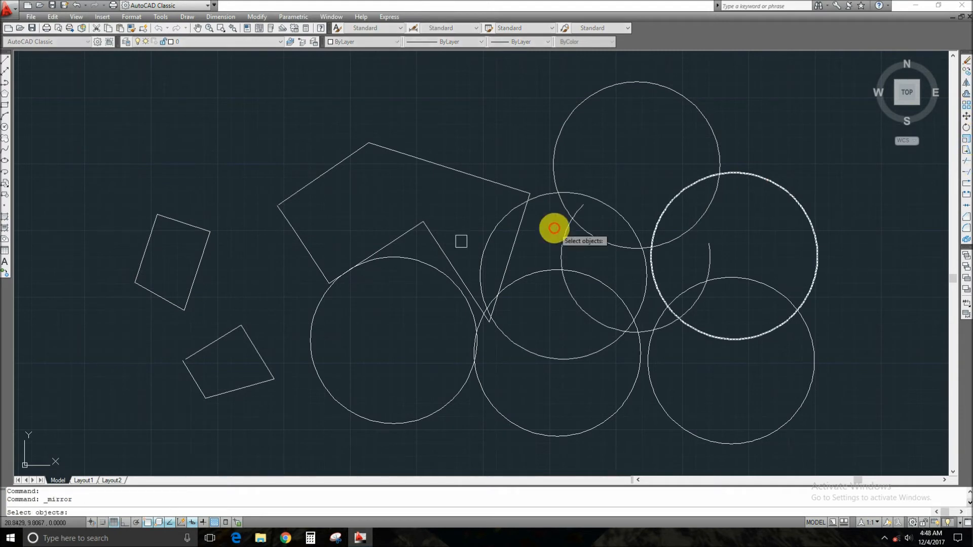
pyautogui.click(86, 200)
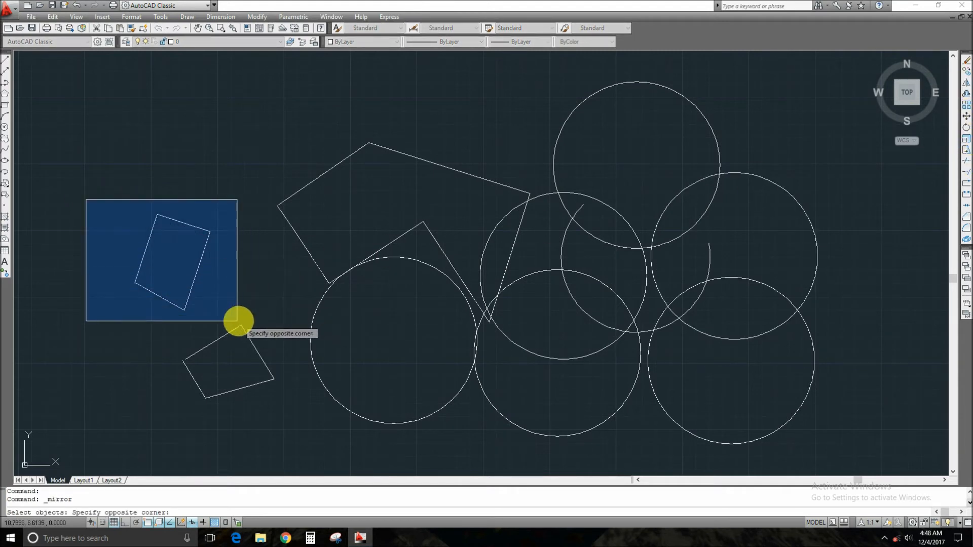
pyautogui.click(235, 321)
pyautogui.press('space')
pyautogui.click(230, 205)
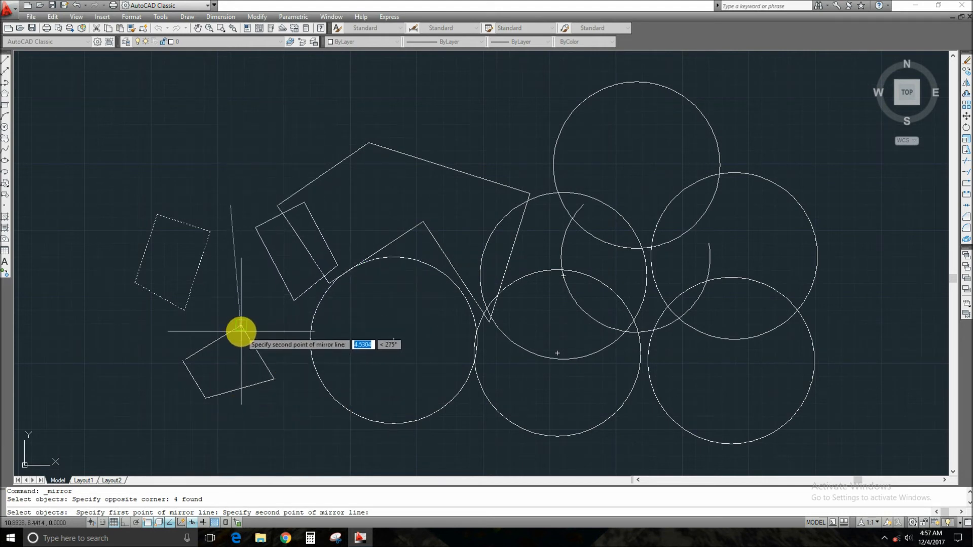
pyautogui.press('F8')
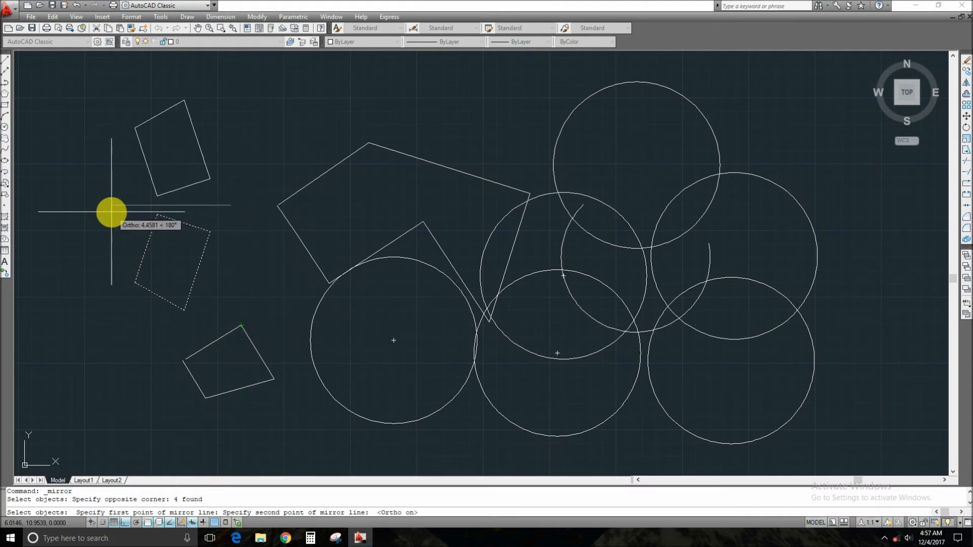
pyautogui.click(239, 319)
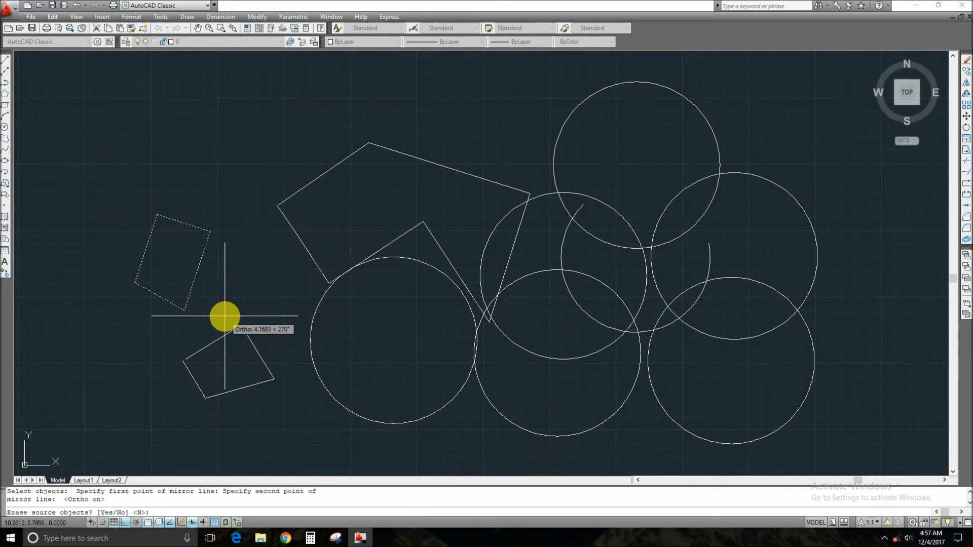
pyautogui.press('space')
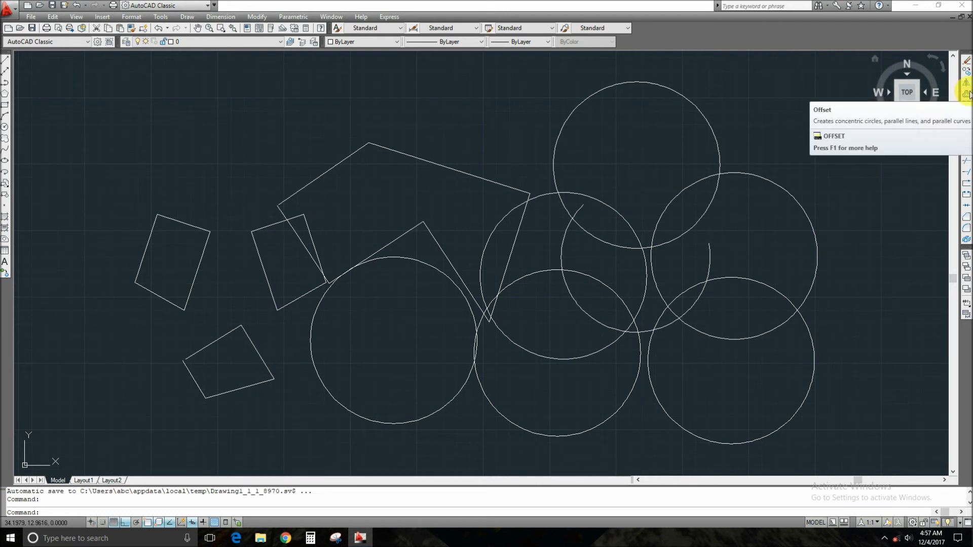
# Draw a single vertical line in the empty area to the right of the overlapping circles.
pyautogui.moveTo(799, 102); pyautogui.dragTo(659, 150, button='middle')
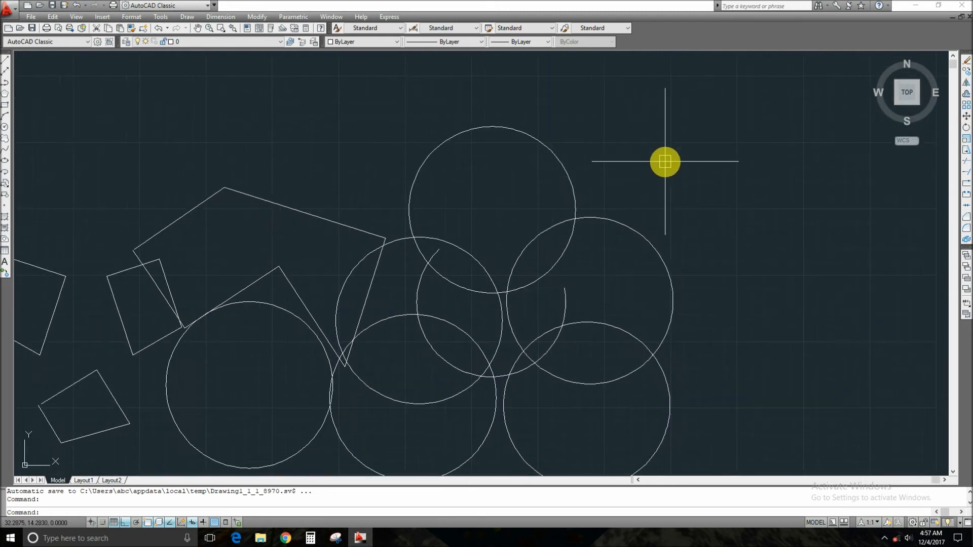
pyautogui.write('l')
pyautogui.press('space')
pyautogui.click(686, 135)
pyautogui.press('space')
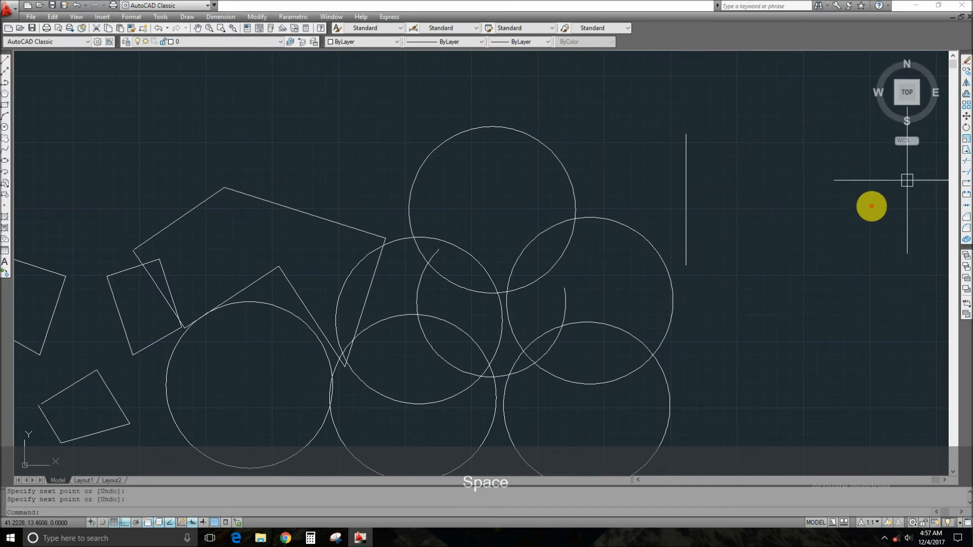
# Offset the vertical line by a distance of 1 to its right side.
pyautogui.click(966, 94)
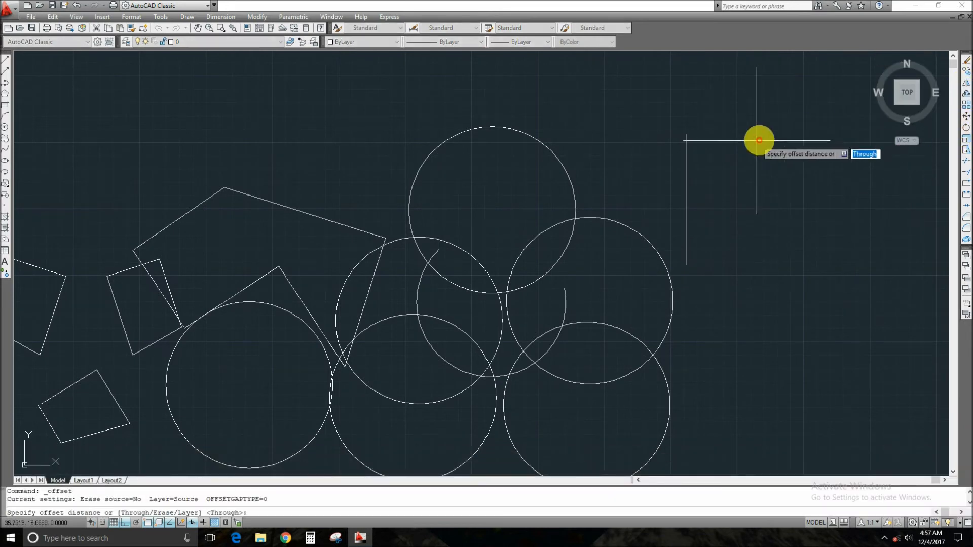
pyautogui.write('1')
pyautogui.press('space')
pyautogui.click(687, 173)
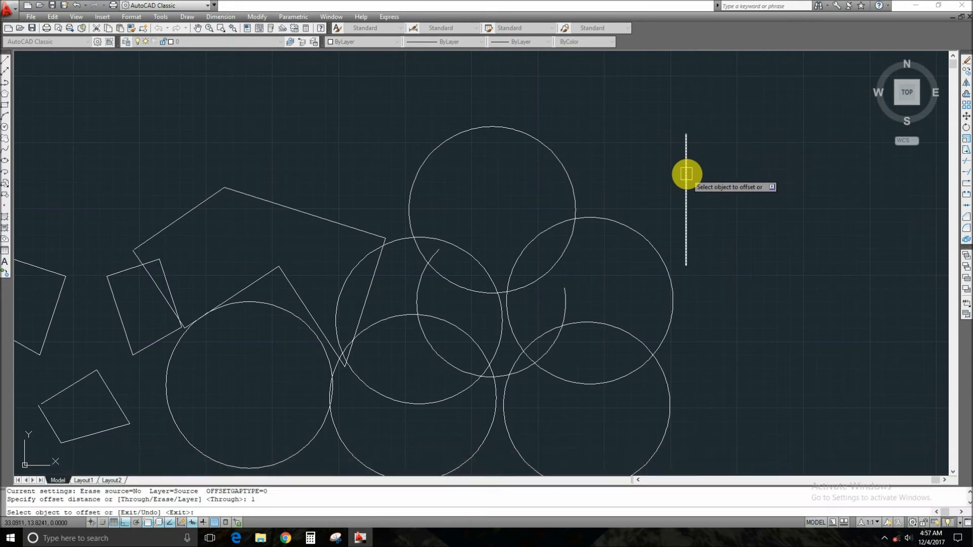
pyautogui.click(720, 175)
pyautogui.press('space')
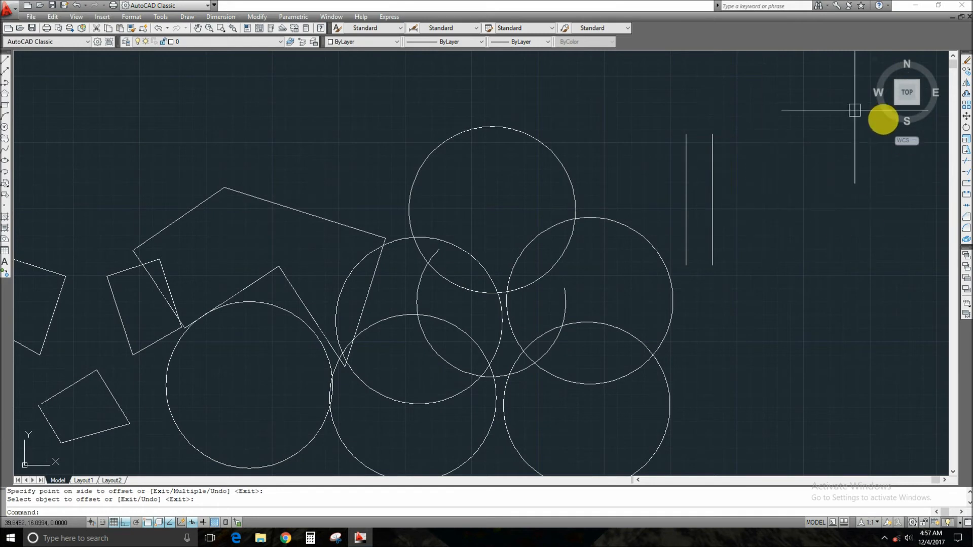
# Start a line chain right of the two parallel lines with three orthogonal segments, adding a slanted segment leftward with Ortho off.
pyautogui.moveTo(763, 205); pyautogui.dragTo(700, 208, button='middle')
pyautogui.press('l')
pyautogui.press('space')
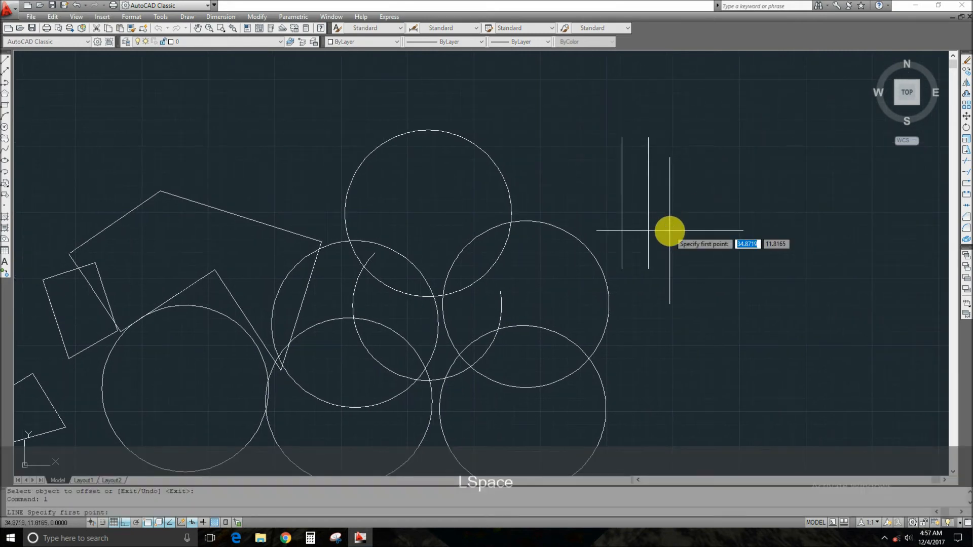
pyautogui.click(736, 259)
pyautogui.click(761, 308)
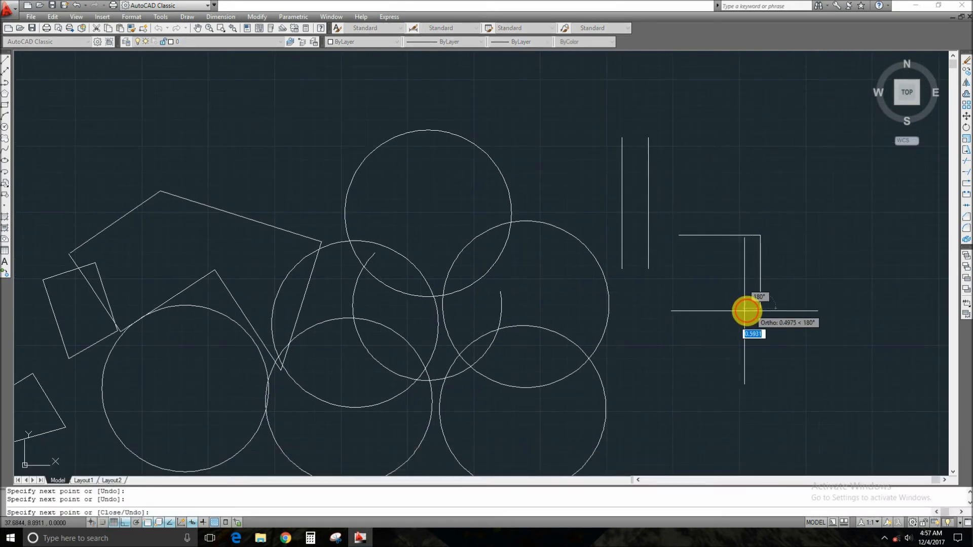
pyautogui.click(667, 307)
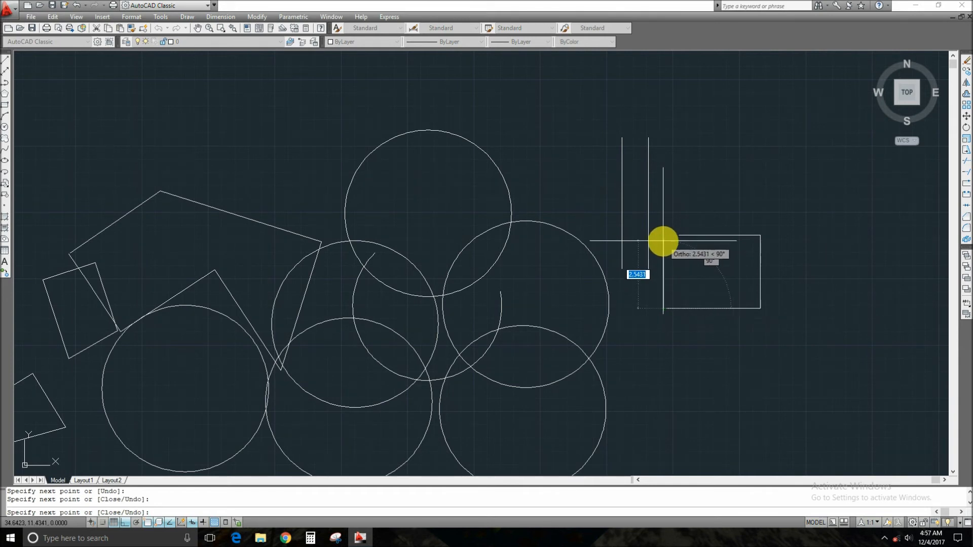
pyautogui.press('F8')
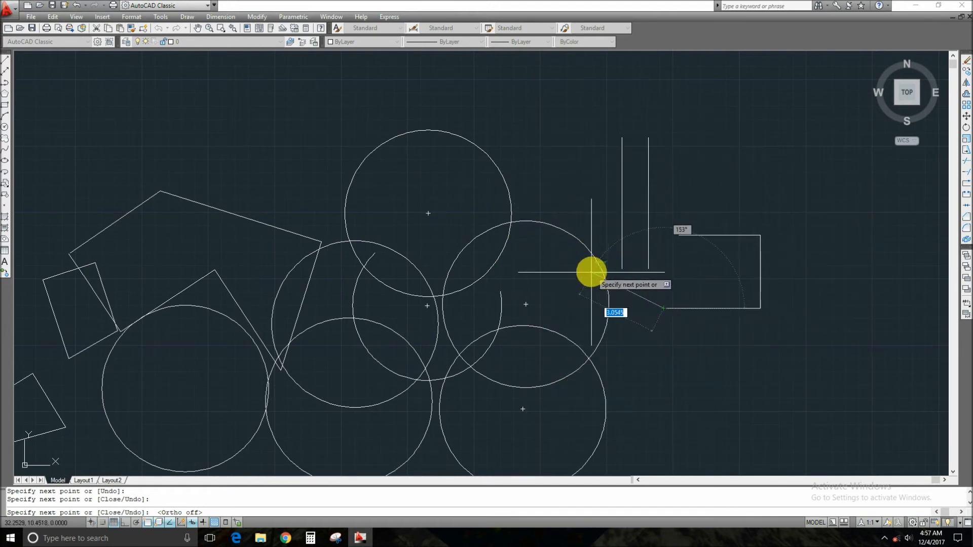
pyautogui.click(579, 280)
# Turn Ortho back on and continue the chain around the two parallel lines with horizontal and vertical segments winding inward.
pyautogui.press('F8')
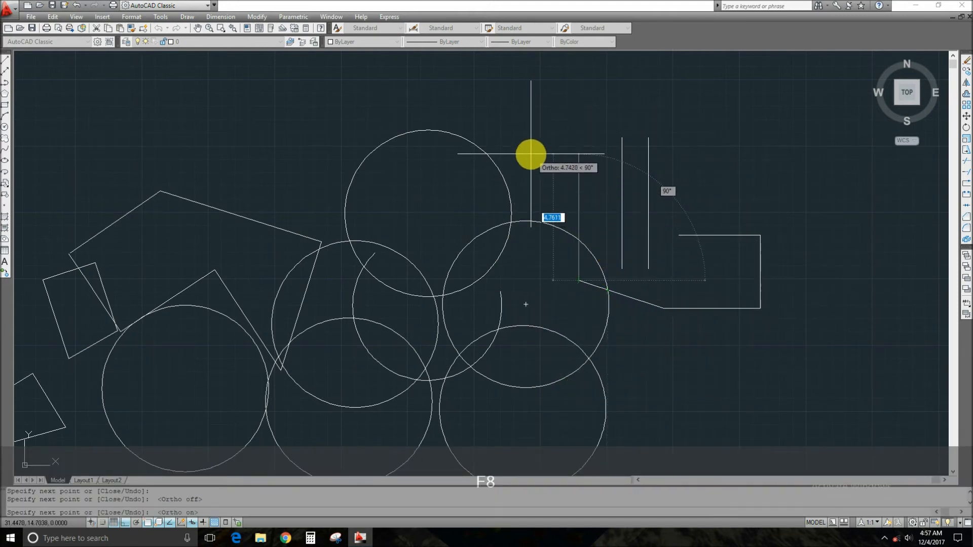
pyautogui.click(575, 153)
pyautogui.click(729, 154)
pyautogui.click(729, 286)
pyautogui.click(664, 285)
pyautogui.click(664, 199)
pyautogui.click(709, 199)
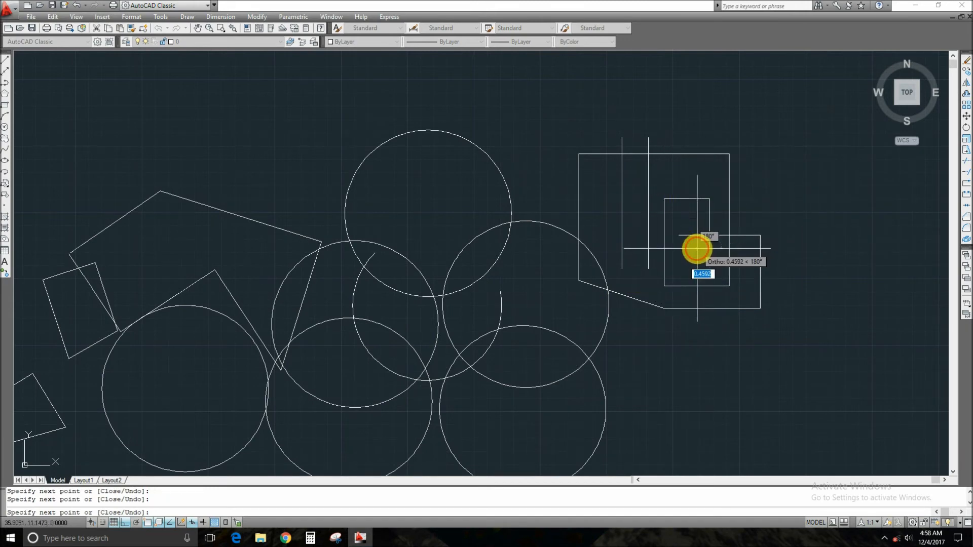
pyautogui.press('Escape')
pyautogui.press('Escape')
# Select all the objects in the drawing and erase them.
pyautogui.scroll(-5, 700, 180)
pyautogui.click(669, 196)
pyautogui.click(405, 310)
pyautogui.press('e')
pyautogui.press('space')
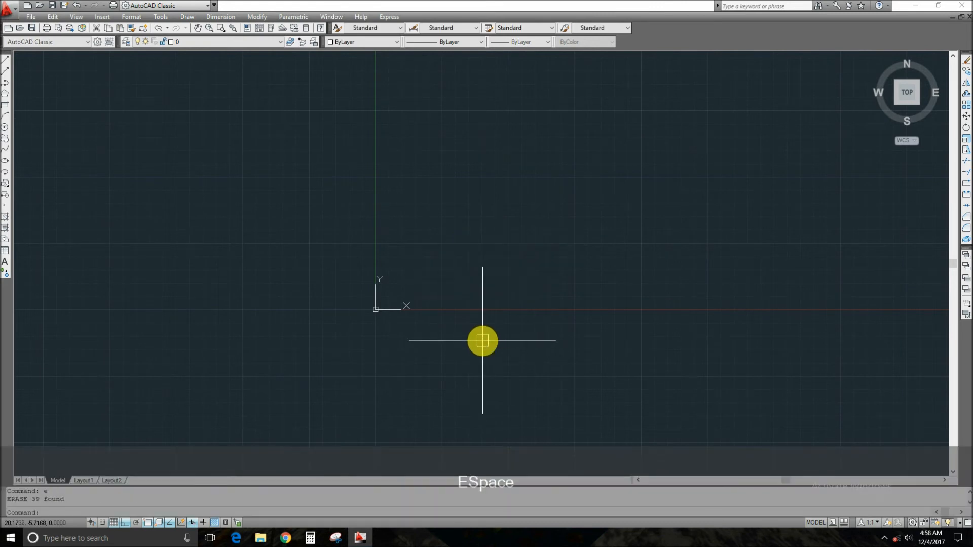
# Turn Snap on and draw an open stepped outline of six horizontal and vertical sides with the Line command.
pyautogui.scroll(5, 491, 282)
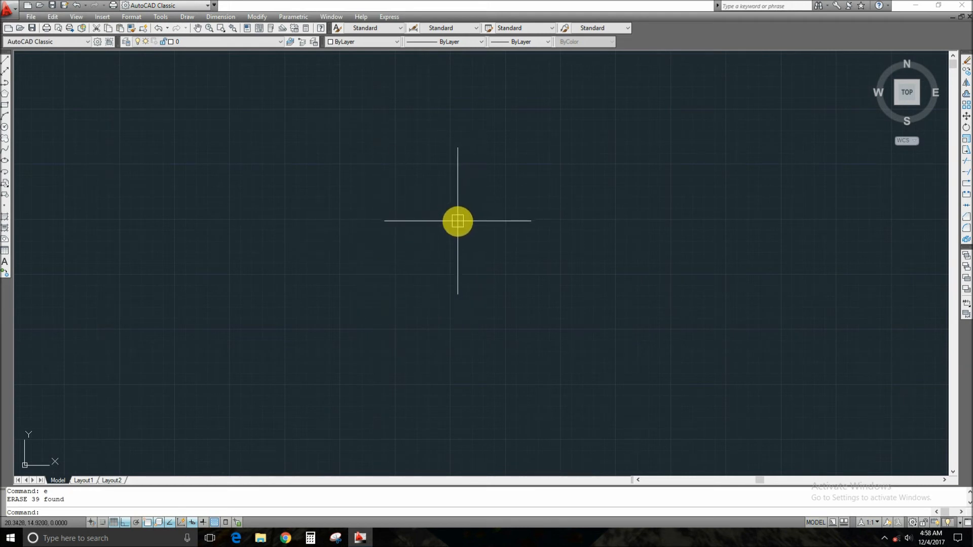
pyautogui.hotkey('ctrl', 'b')
pyautogui.write('l')
pyautogui.press('space')
pyautogui.click(372, 252)
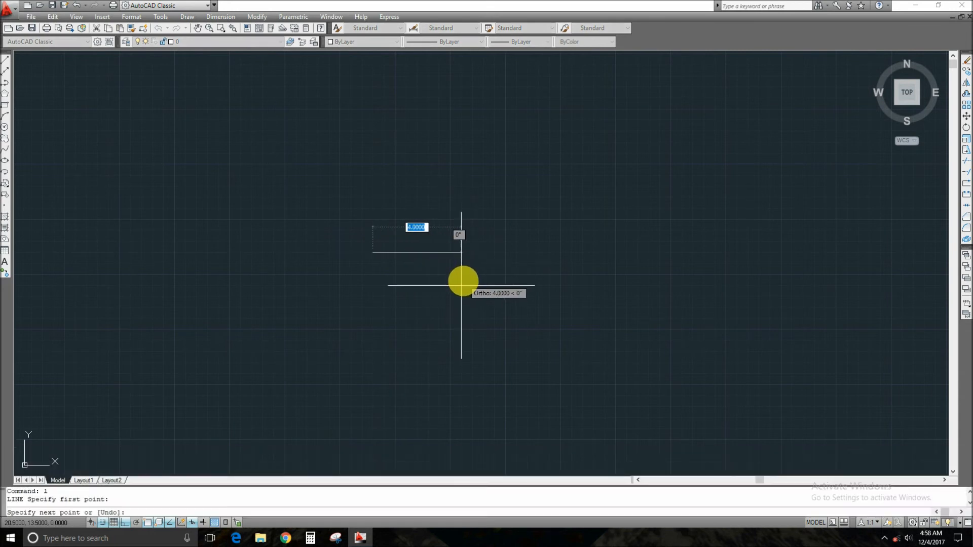
pyautogui.click(406, 252)
pyautogui.click(450, 296)
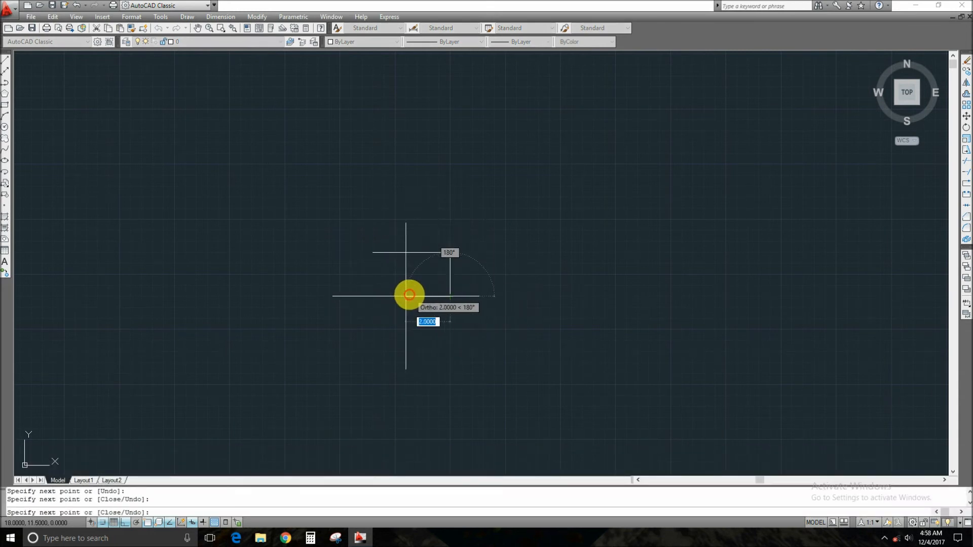
pyautogui.click(406, 296)
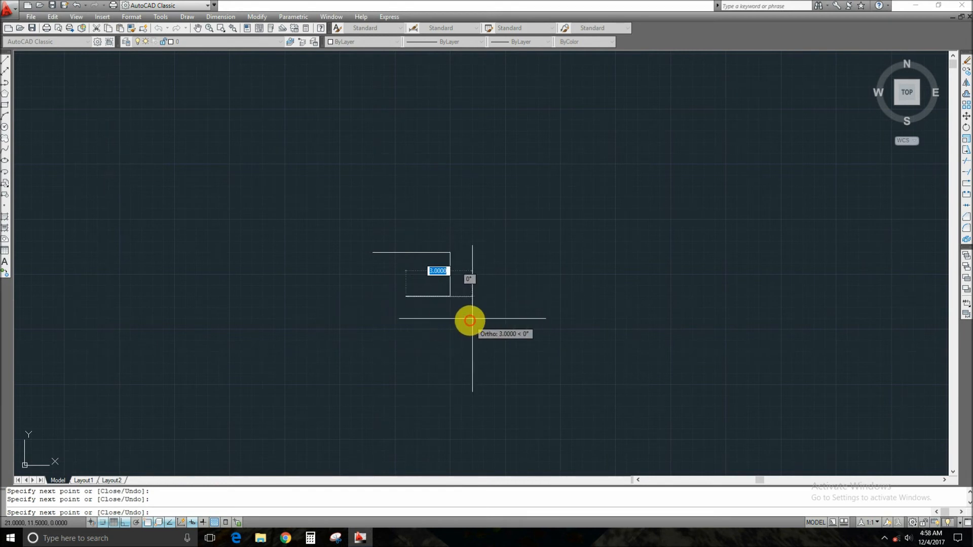
pyautogui.click(406, 329)
pyautogui.click(319, 330)
pyautogui.click(307, 341)
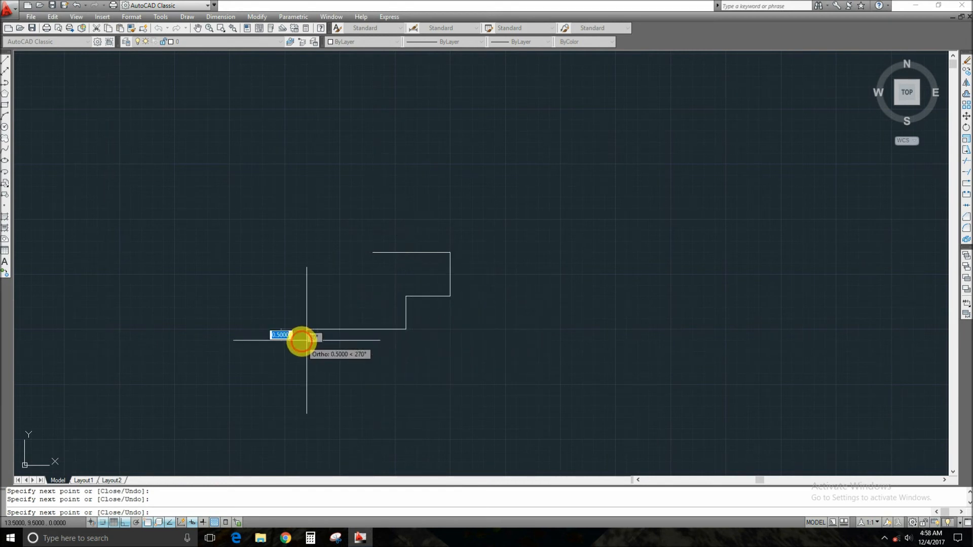
pyautogui.click(306, 285)
pyautogui.press('Escape')
# Erase the whole stepped outline and turn Snap off.
pyautogui.click(254, 198)
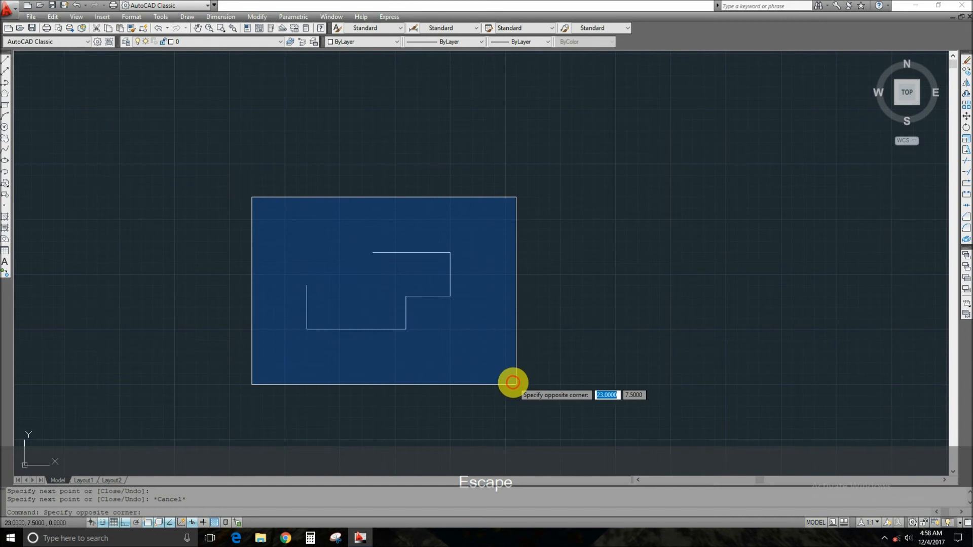
pyautogui.click(512, 383)
pyautogui.write('e')
pyautogui.press('space')
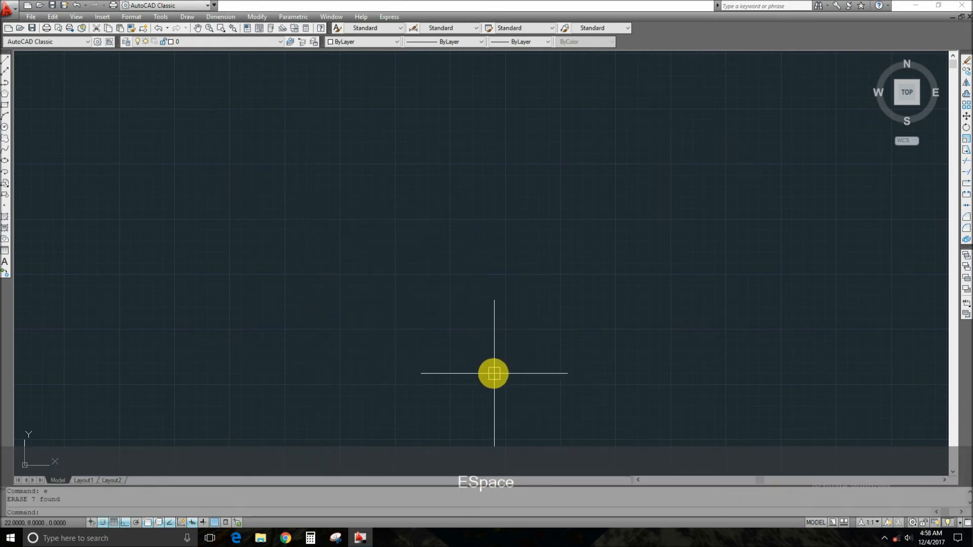
pyautogui.press('F9')
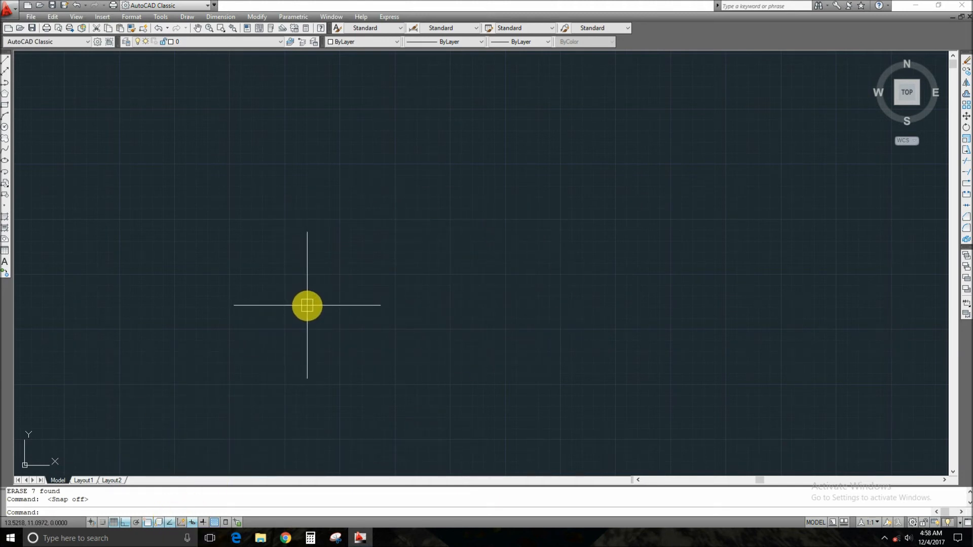
# Start a line and turn Polar Tracking on to preview its direction at angle increments, without placing a segment.
pyautogui.write('l')
pyautogui.press('space')
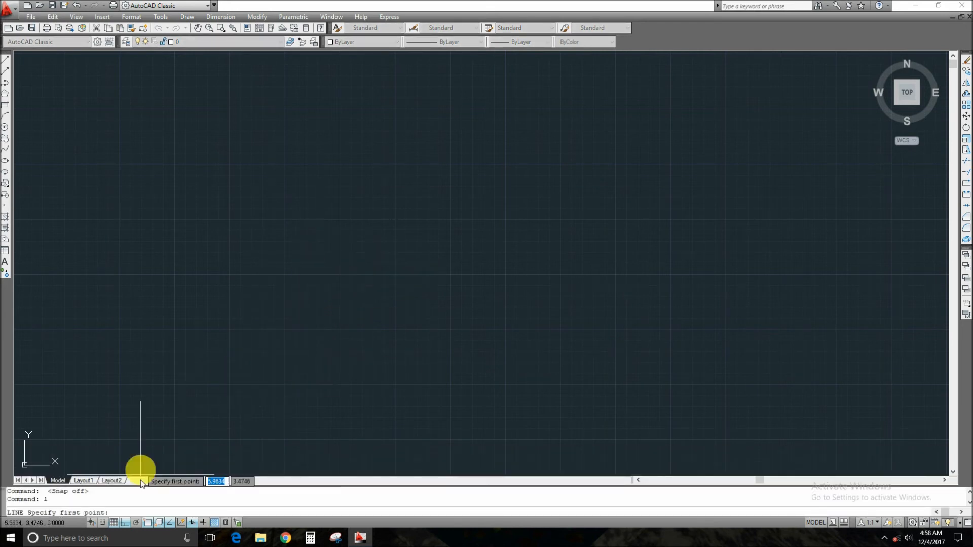
pyautogui.click(354, 204)
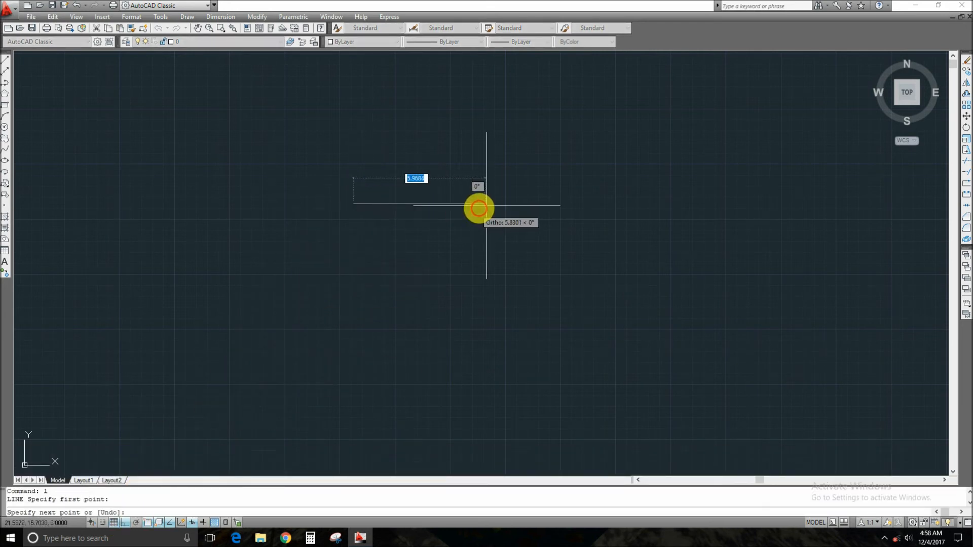
pyautogui.click(135, 522)
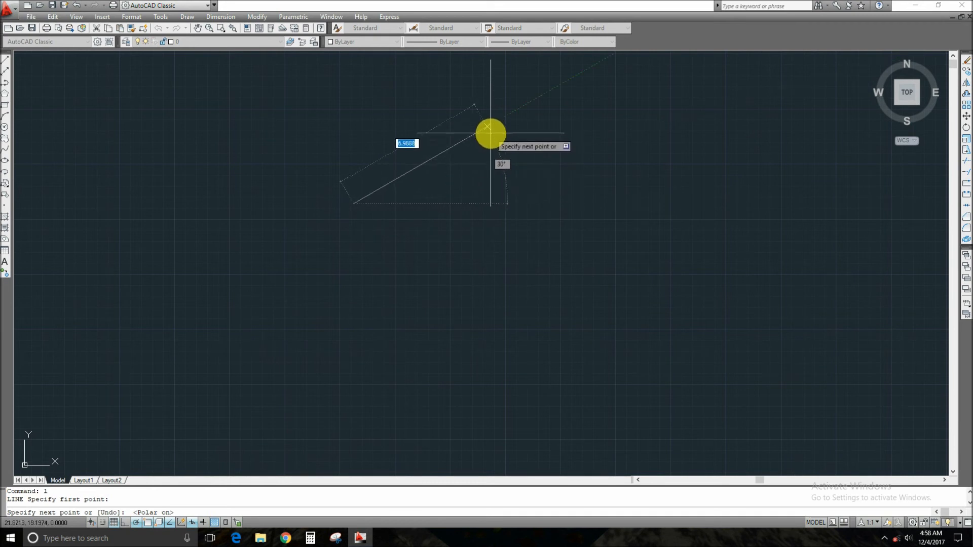
pyautogui.press('Escape')
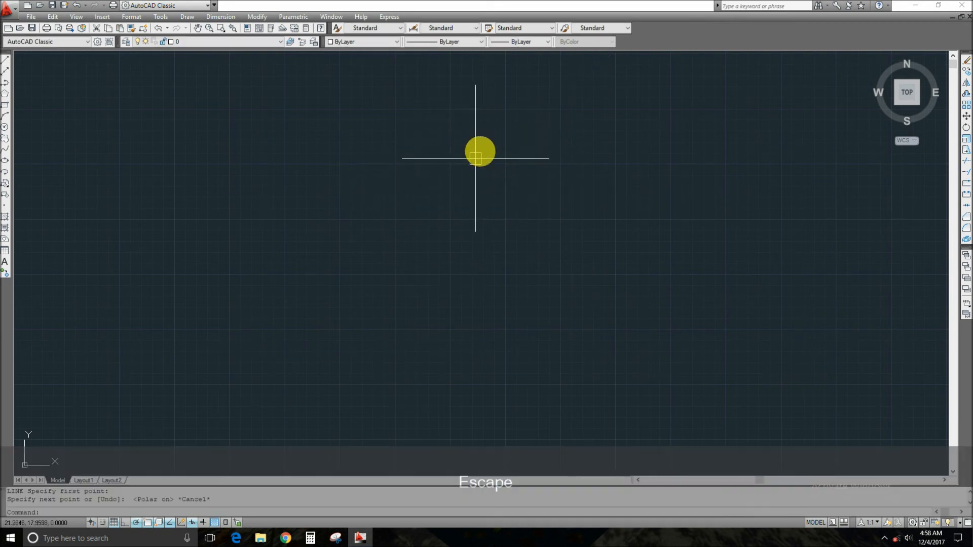
# Set the Polar Tracking increment angle to 35 degrees in the drafting settings.
pyautogui.rightClick(137, 522)
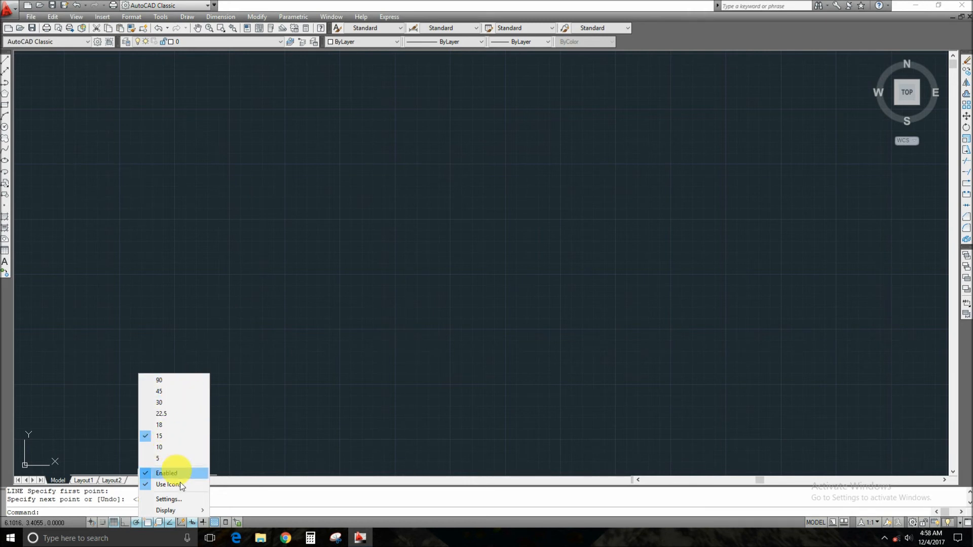
pyautogui.click(169, 499)
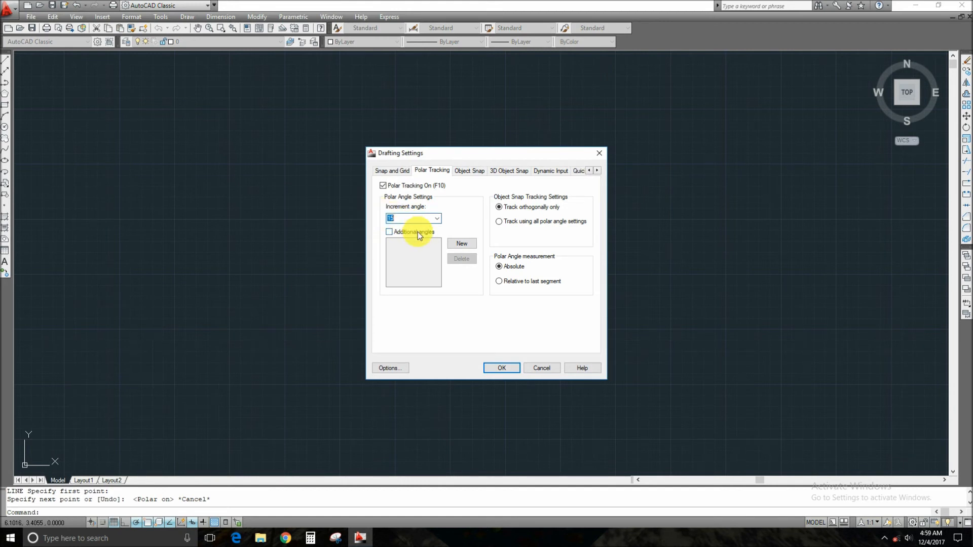
pyautogui.write('30')
pyautogui.write('35')
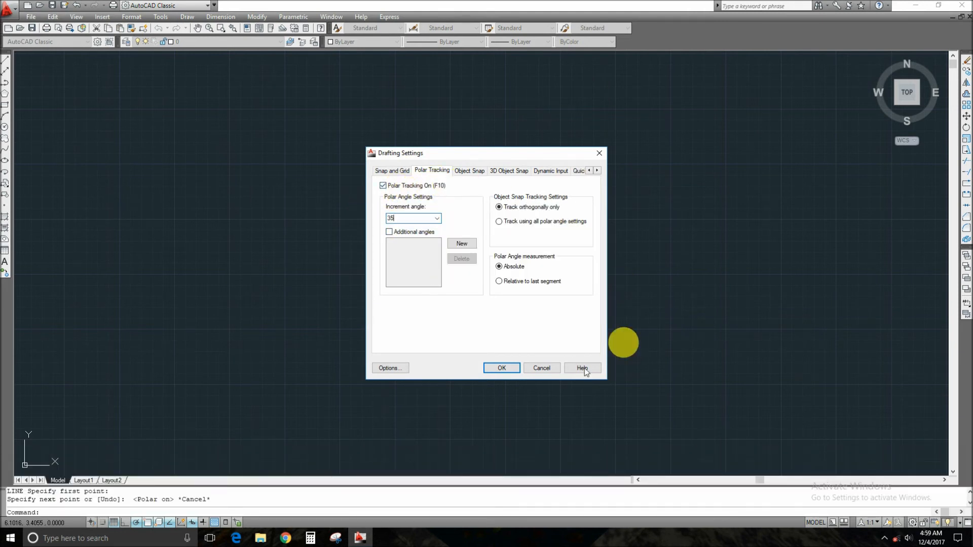
pyautogui.click(501, 368)
# Draw an open four-segment outline with a horizontal base, a slanted right side, a horizontal top and a short 245° left segment.
pyautogui.write('l')
pyautogui.press('space')
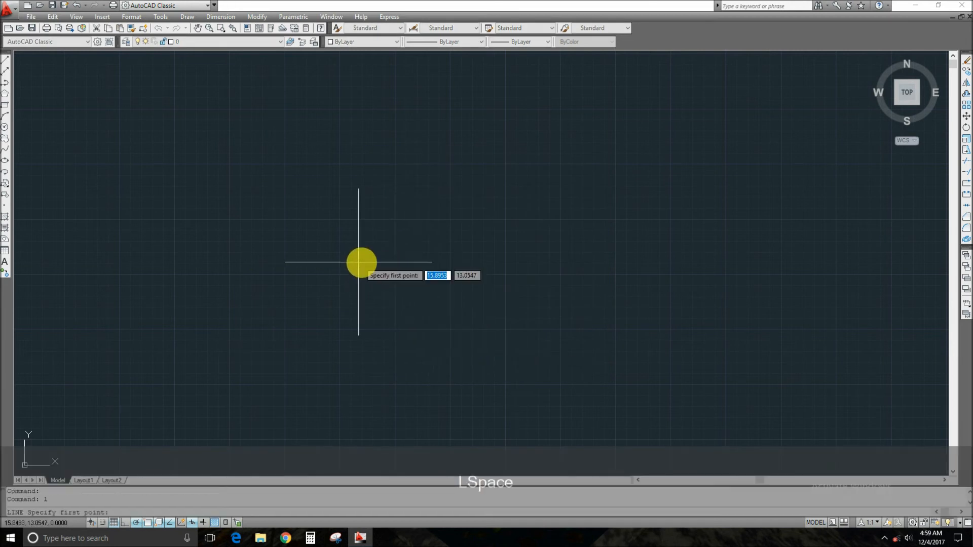
pyautogui.click(554, 270)
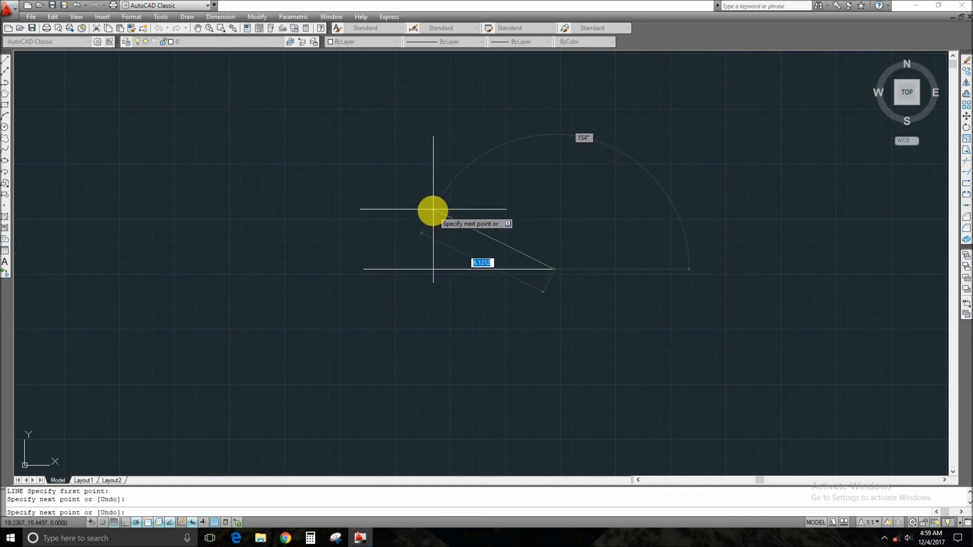
pyautogui.click(454, 185)
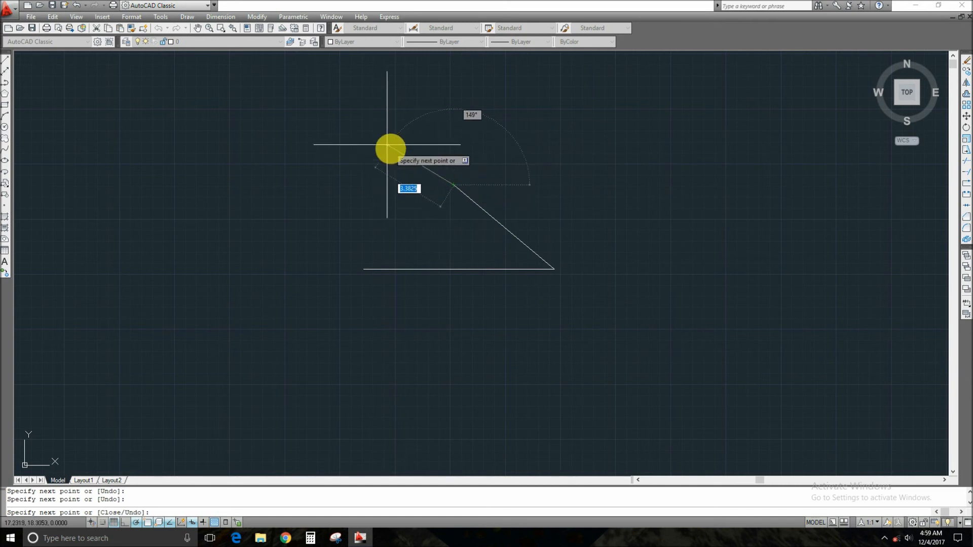
pyautogui.click(376, 185)
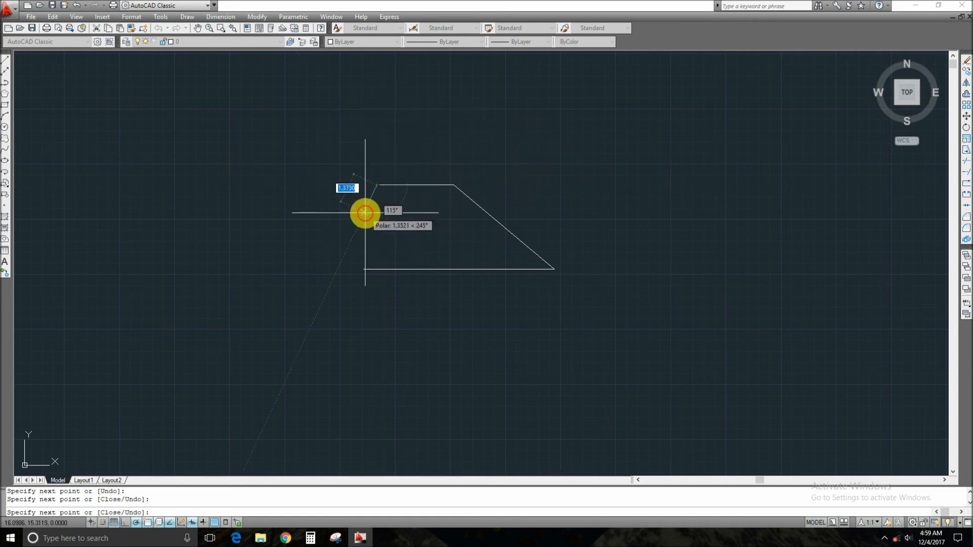
pyautogui.press('Escape')
pyautogui.press('Escape')
# Erase the whole four-segment outline, turn Polar Tracking off and turn Ortho on.
pyautogui.click(304, 150)
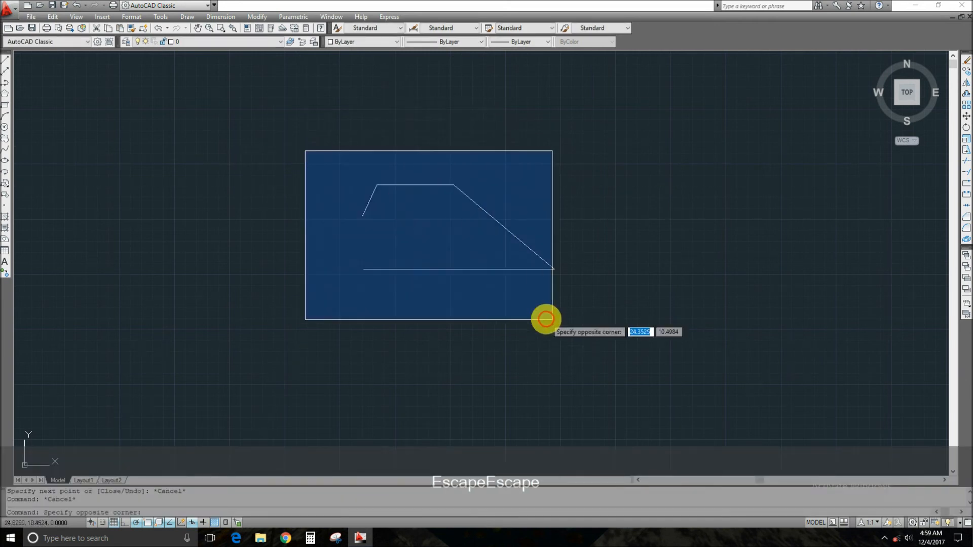
pyautogui.click(553, 319)
pyautogui.write('e')
pyautogui.press('space')
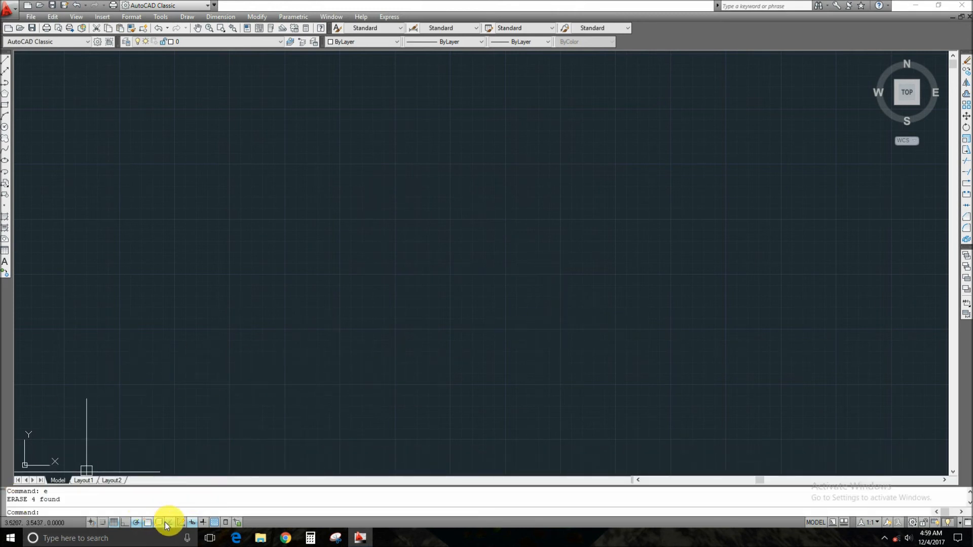
pyautogui.click(135, 522)
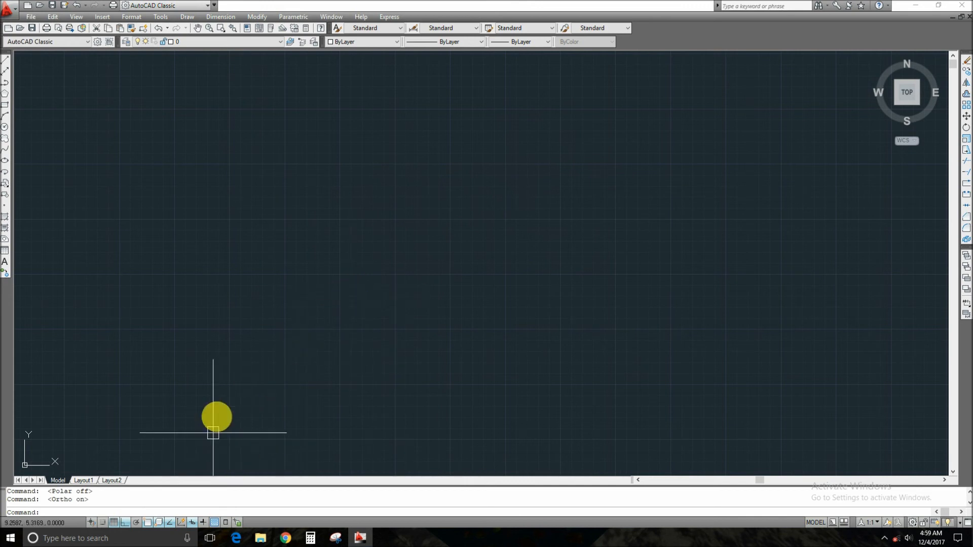
pyautogui.press('l')
pyautogui.press('space')
pyautogui.press('Escape')
pyautogui.press('Escape')
# Draw a rectangle from its upper-left to its lower-right corner near the middle of the drawing area.
pyautogui.write('rec')
pyautogui.press('space')
pyautogui.click(346, 197)
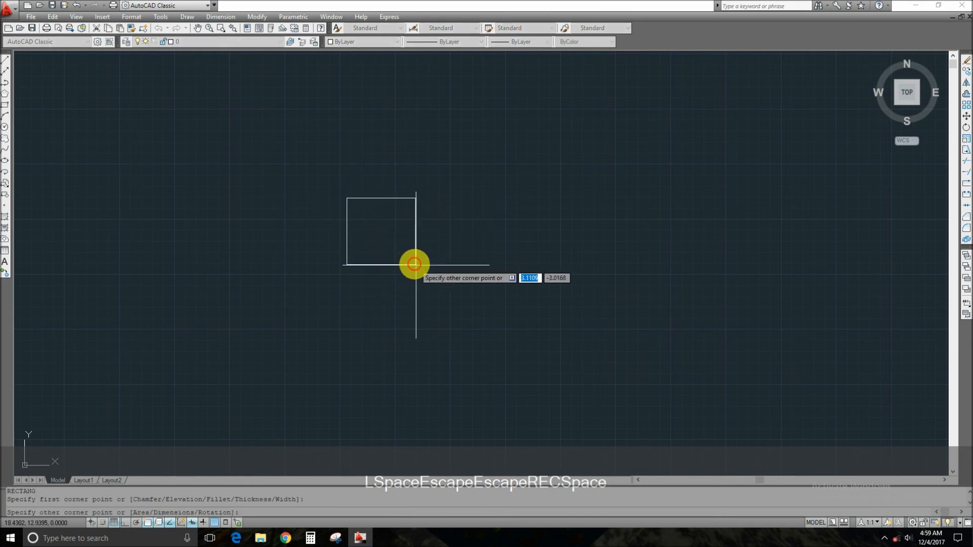
pyautogui.click(514, 325)
pyautogui.press('Escape')
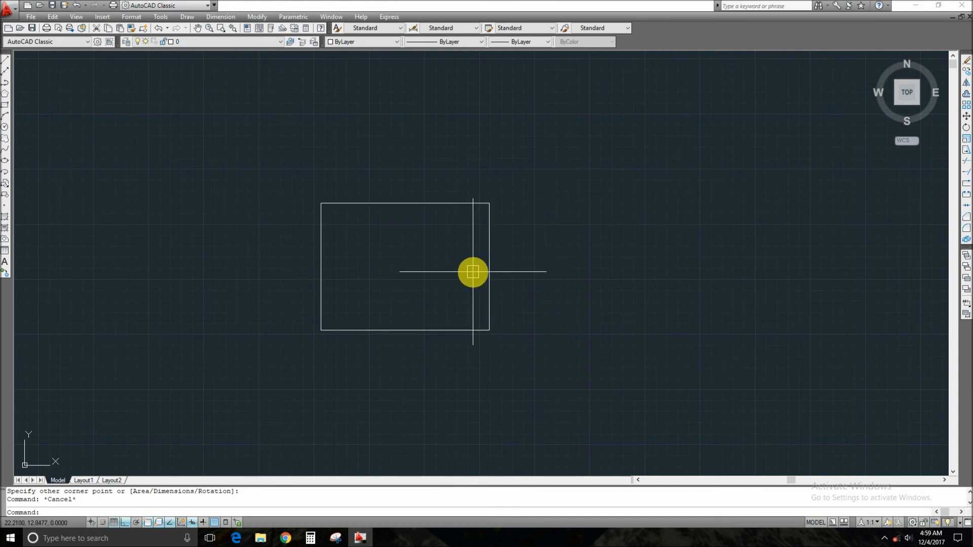
# Draw a diagonal line from the rectangle's upper-right corner to its lower-left corner, snapping to the endpoints.
pyautogui.write('l')
pyautogui.press('space')
pyautogui.click(488, 203)
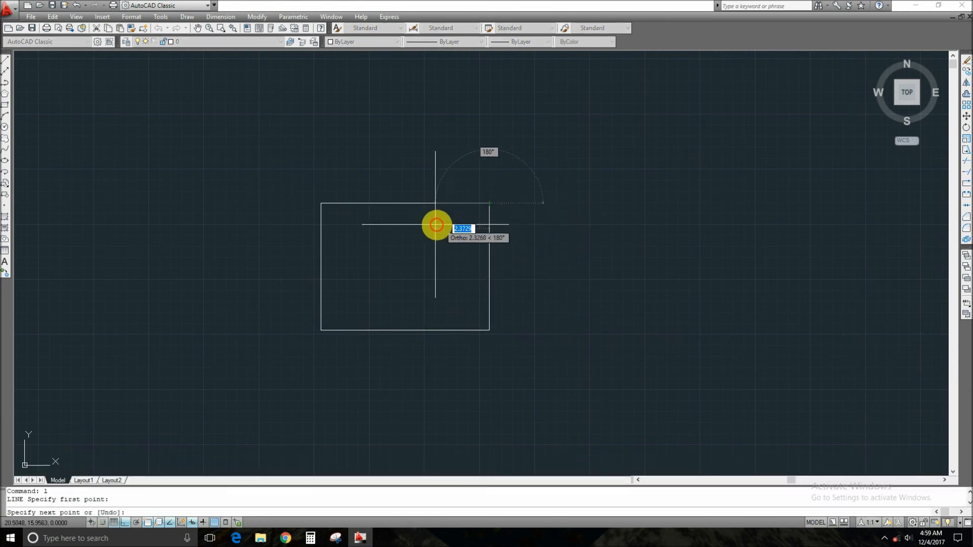
pyautogui.click(321, 330)
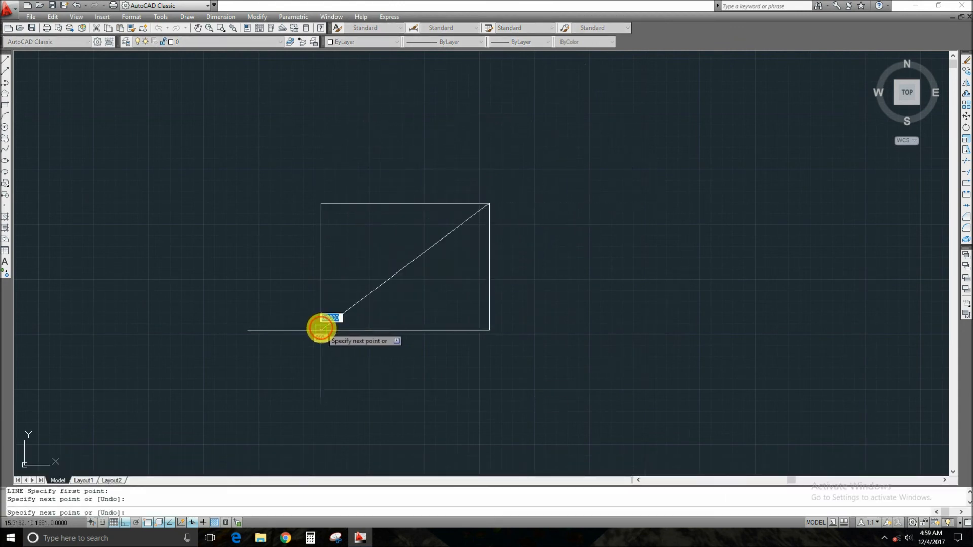
pyautogui.press('Escape')
pyautogui.press('Escape')
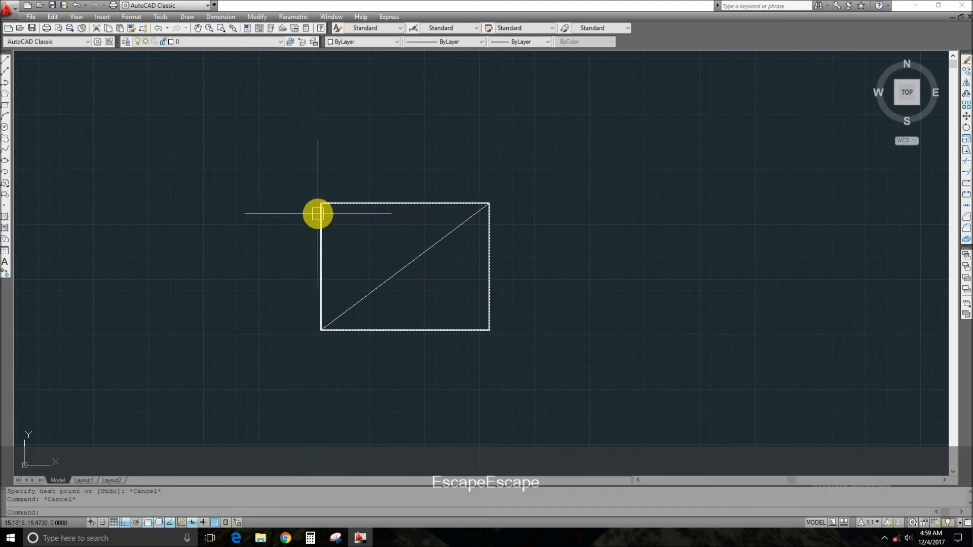
# Draw a vertical line from the midpoint of the rectangle's top edge to the midpoint of its bottom edge.
pyautogui.write('l')
pyautogui.press('space')
pyautogui.click(405, 203)
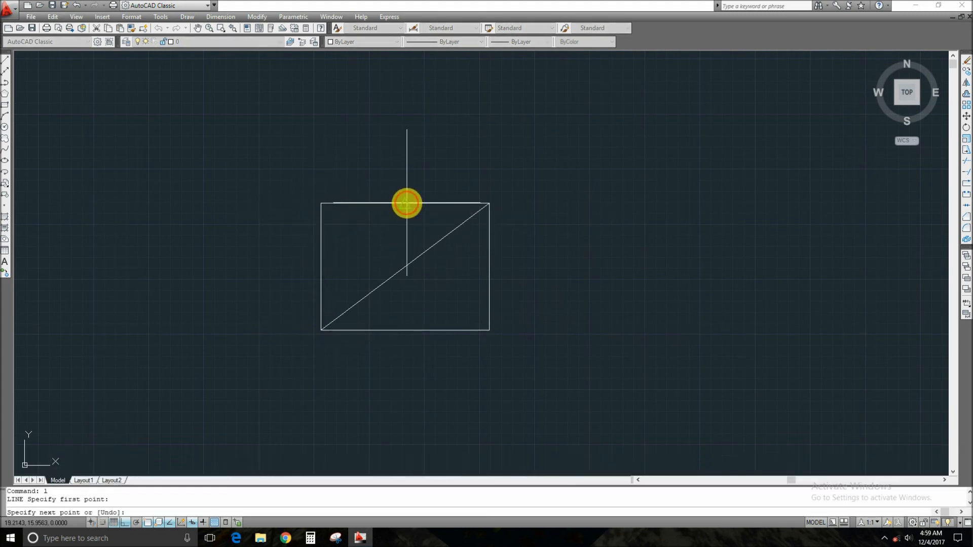
pyautogui.click(404, 330)
pyautogui.press('Escape')
pyautogui.press('Escape')
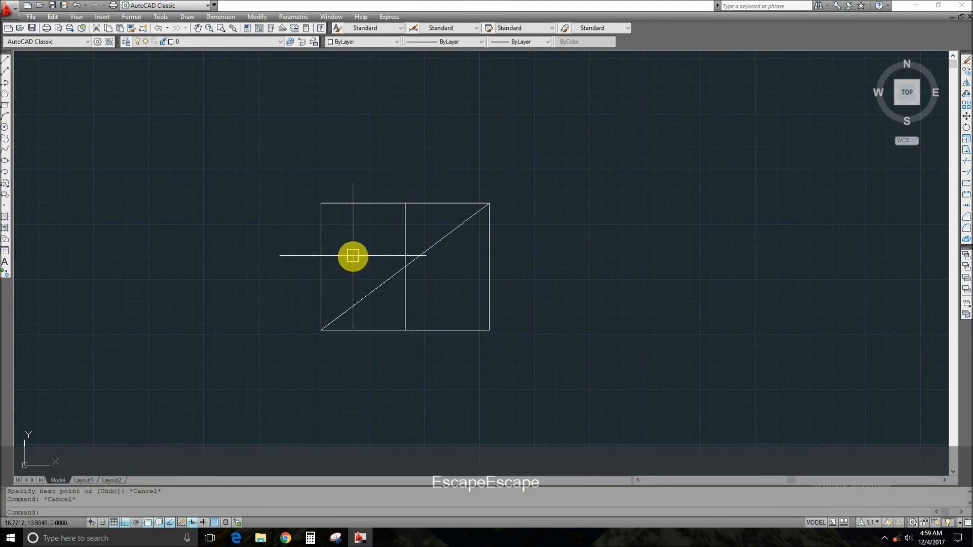
# Draw a horizontal line from the intersection at the rectangle's centre to its left edge.
pyautogui.write('l')
pyautogui.press('space')
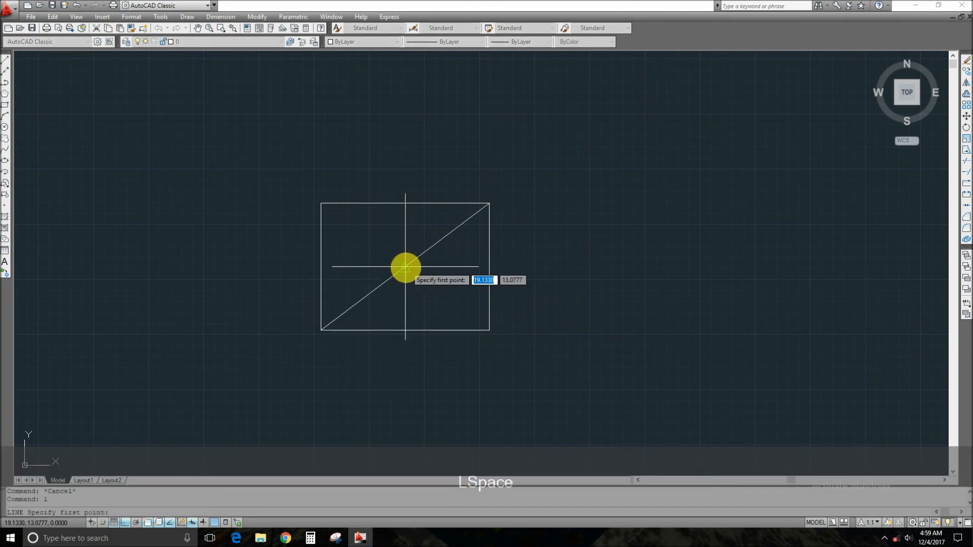
pyautogui.click(406, 266)
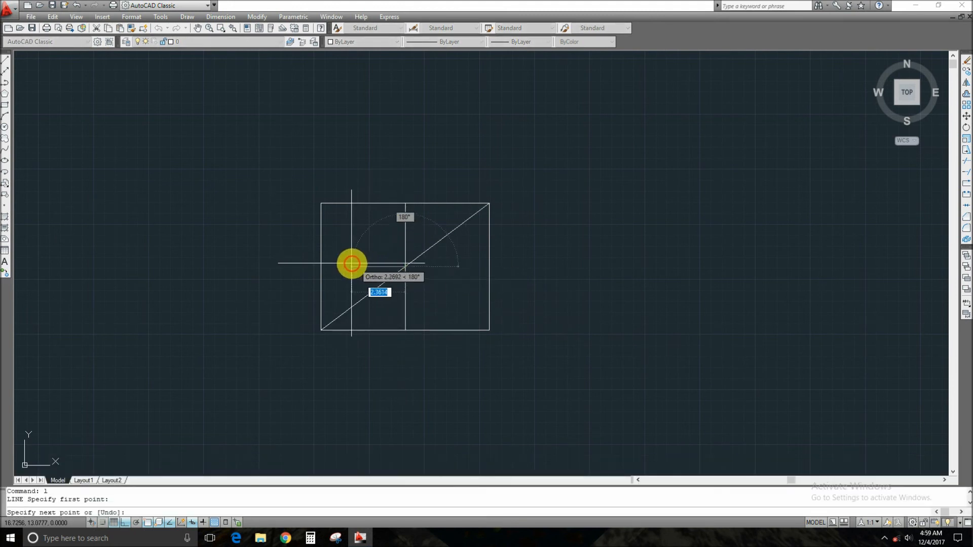
pyautogui.click(319, 269)
pyautogui.press('Escape')
pyautogui.press('Escape')
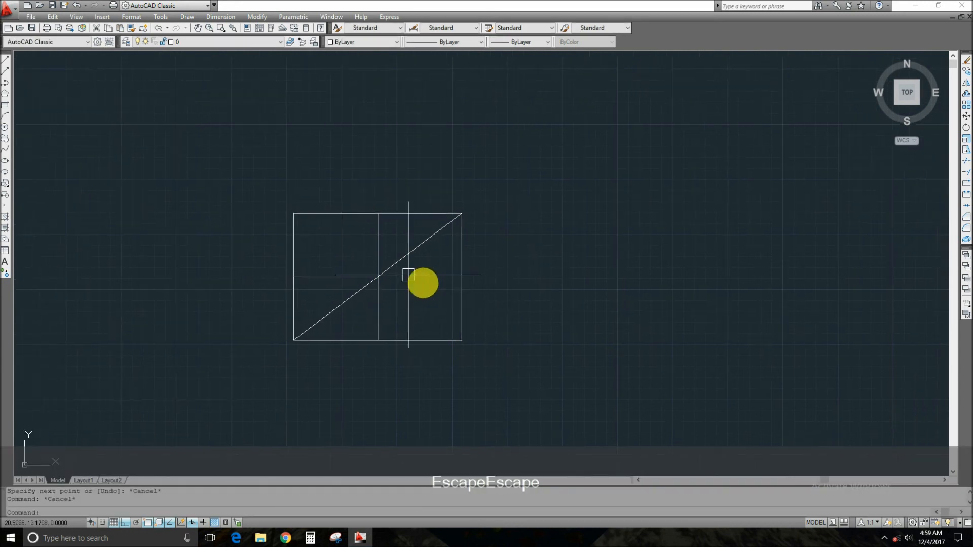
# Turn off the Midpoint object snap mode in the drafting settings.
pyautogui.moveTo(289, 337); pyautogui.dragTo(376, 305, button='middle')
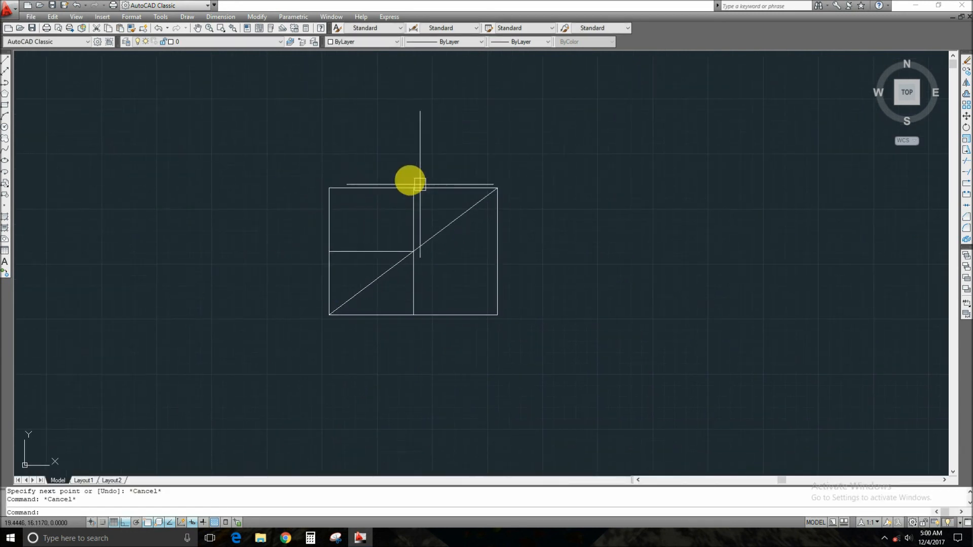
pyautogui.rightClick(150, 524)
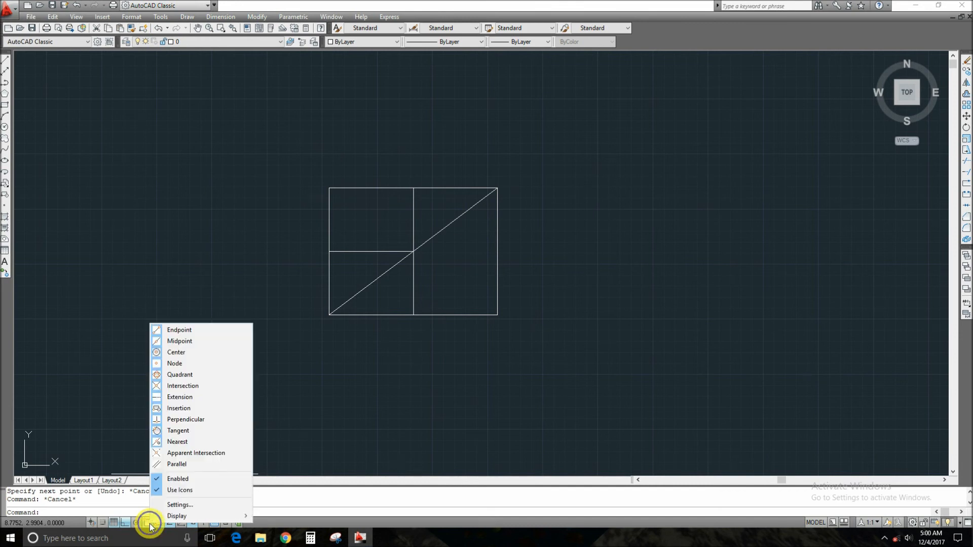
pyautogui.click(173, 505)
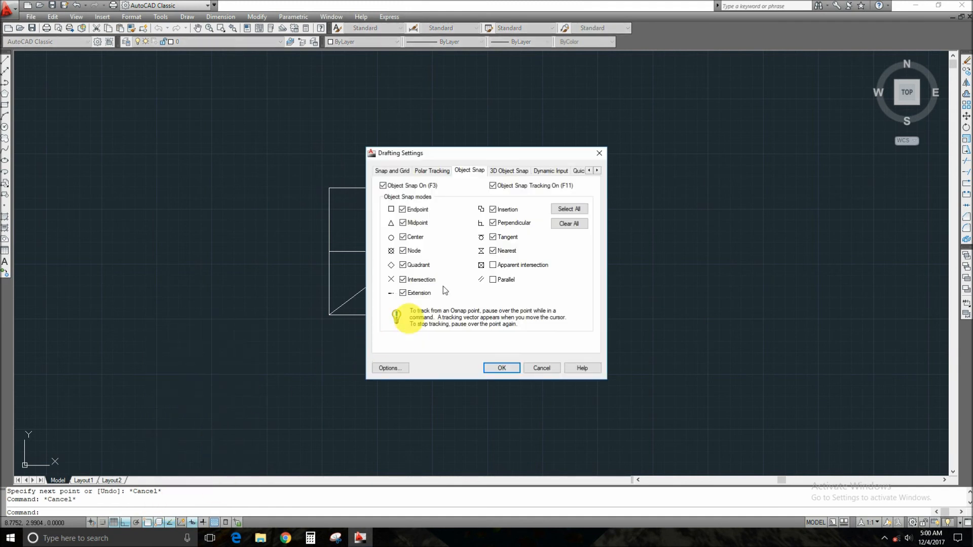
pyautogui.click(405, 228)
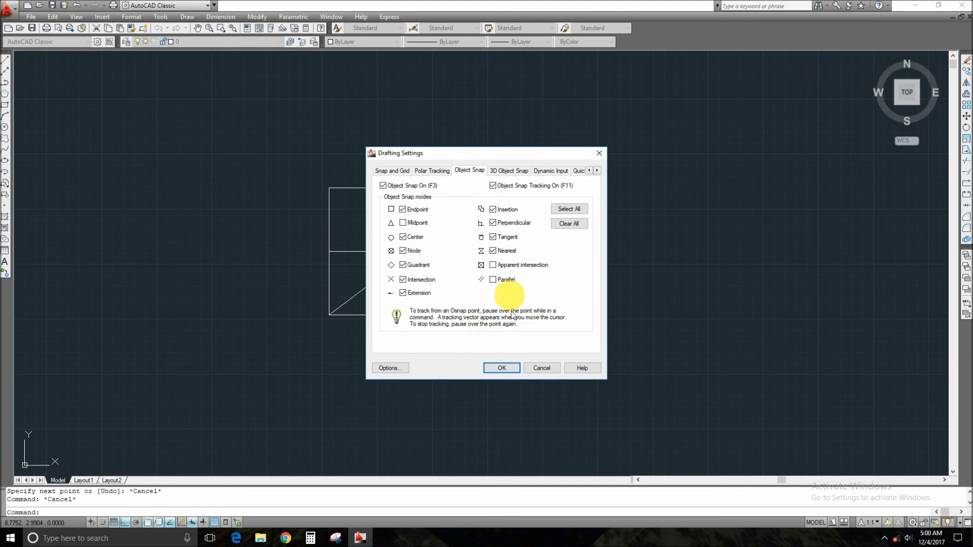
pyautogui.click(500, 368)
# Select the rectangle with its diagonal, vertical and horizontal inner lines and erase them all.
pyautogui.moveTo(613, 298); pyautogui.dragTo(549, 302, button='middle')
pyautogui.click(593, 244)
pyautogui.click(506, 335)
pyautogui.moveTo(604, 252); pyautogui.dragTo(566, 284, button='middle')
pyautogui.moveTo(439, 322); pyautogui.dragTo(552, 272, button='middle')
pyautogui.click(559, 120)
pyautogui.click(315, 337)
pyautogui.write('e')
pyautogui.press('space')
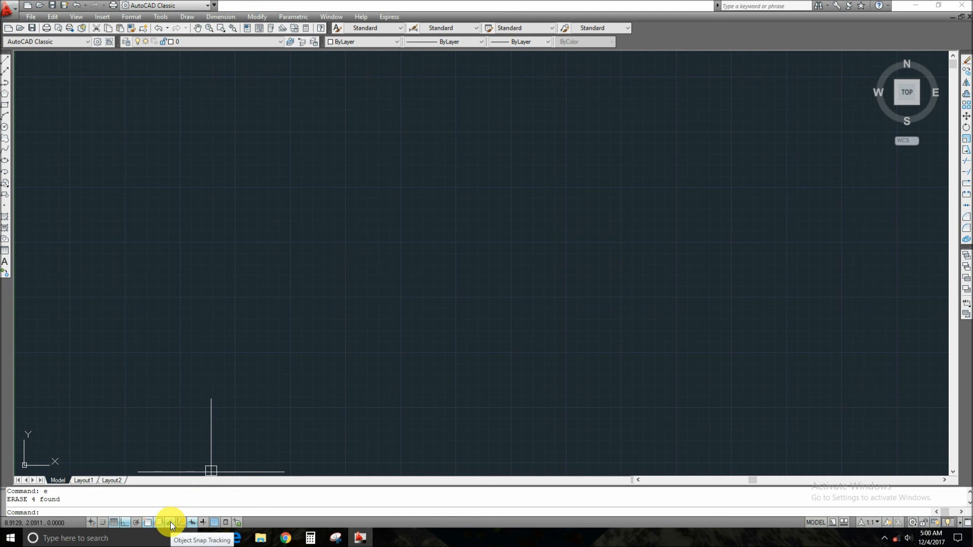
# Draw a single vertical line downward near the middle of the drawing area.
pyautogui.moveTo(414, 164); pyautogui.dragTo(427, 171, button='middle')
pyautogui.write('l')
pyautogui.press('space')
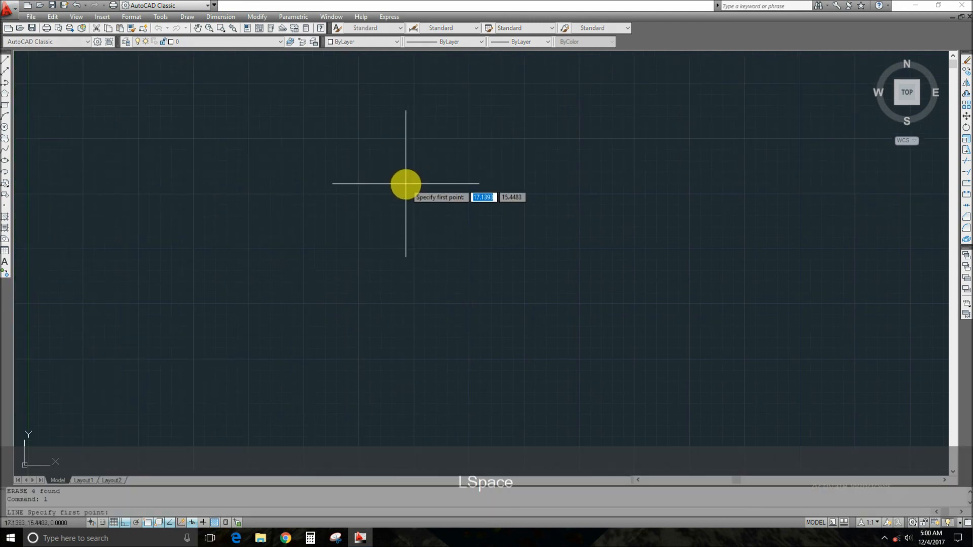
pyautogui.click(405, 183)
pyautogui.click(404, 326)
pyautogui.press('Escape')
pyautogui.press('Escape')
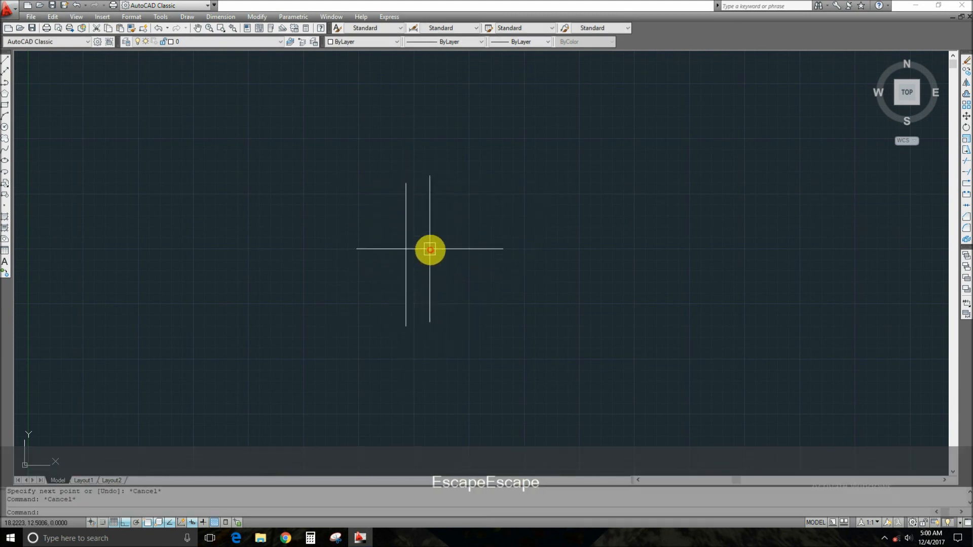
# Start a line to check snapping at the vertical line's middle, turn the Midpoint object snap back on and leave the Line command.
pyautogui.write('l')
pyautogui.press('space')
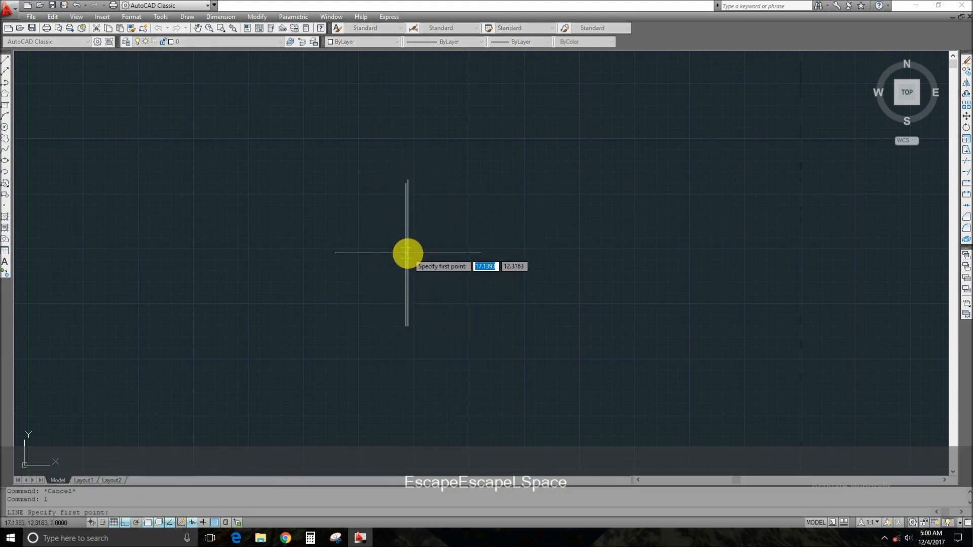
pyautogui.rightClick(148, 522)
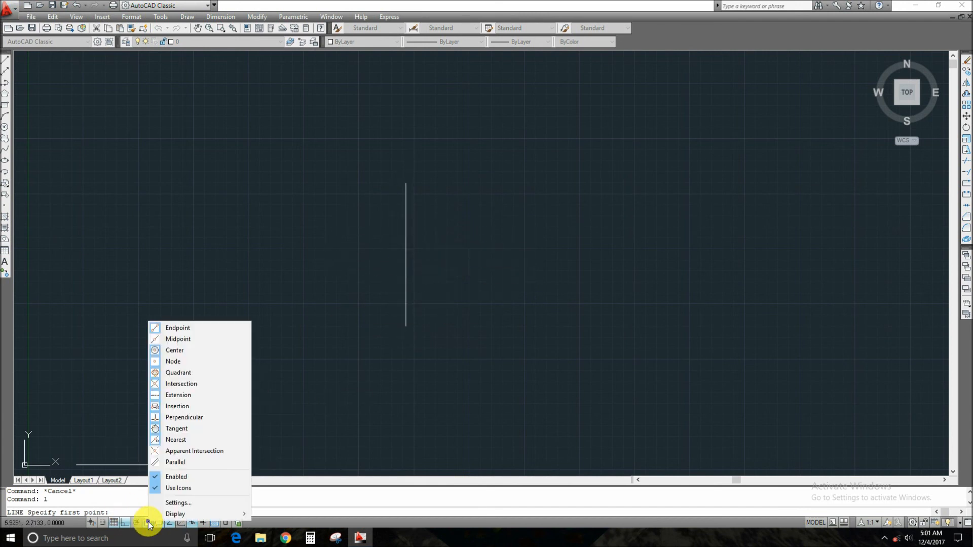
pyautogui.click(189, 340)
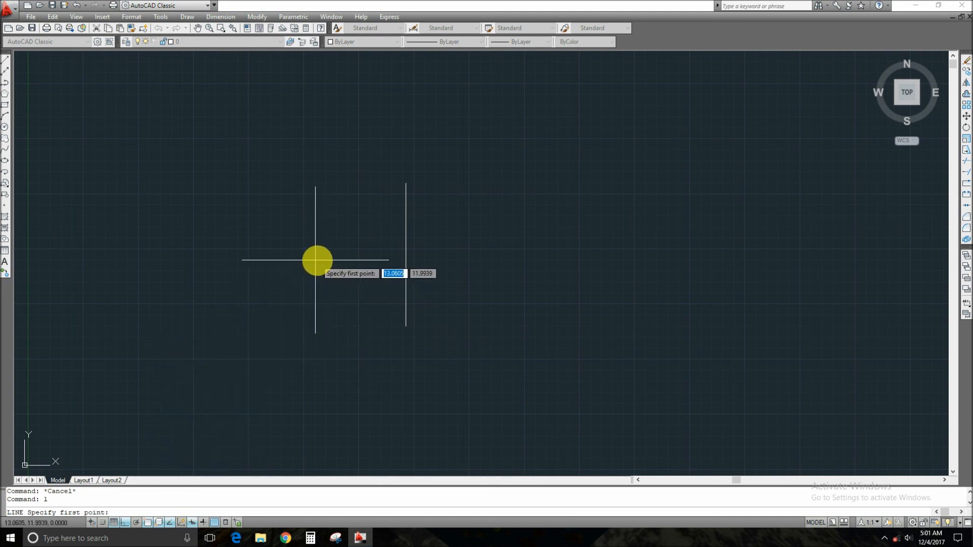
pyautogui.press('Escape')
pyautogui.press('Escape')
pyautogui.press('Escape')
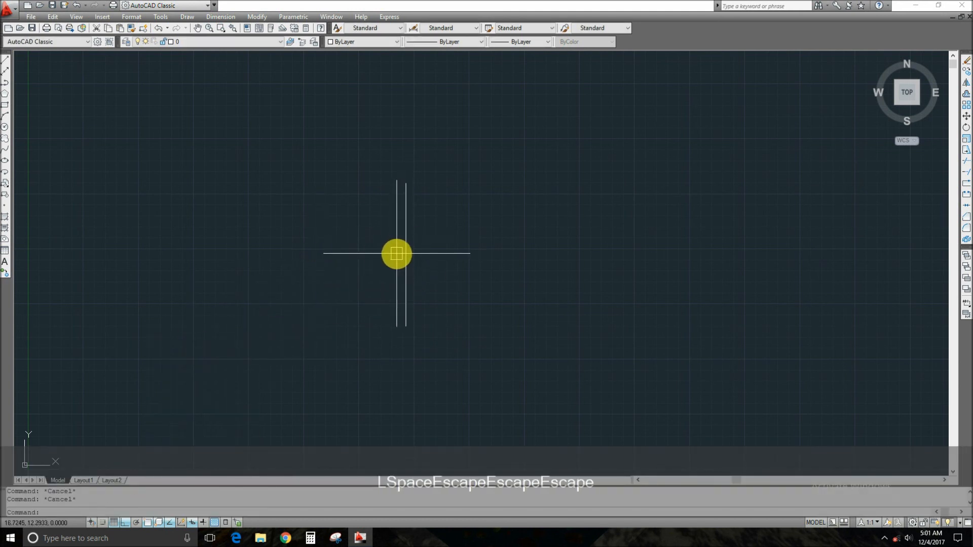
# Draw connected lines from the vertical line's midpoint rightward, up about 3.24 units level with its upper endpoint, and back to that endpoint.
pyautogui.write('l')
pyautogui.press('space')
pyautogui.click(405, 255)
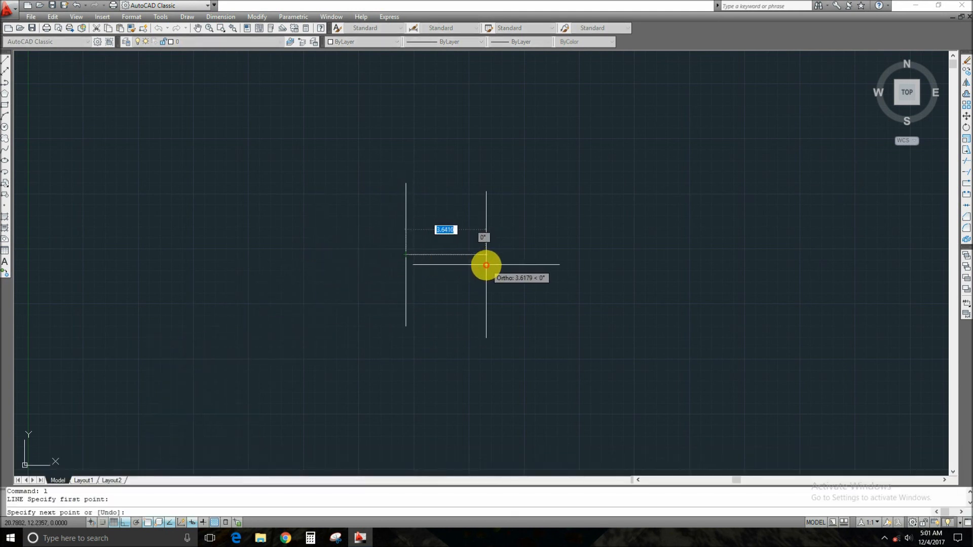
pyautogui.click(476, 259)
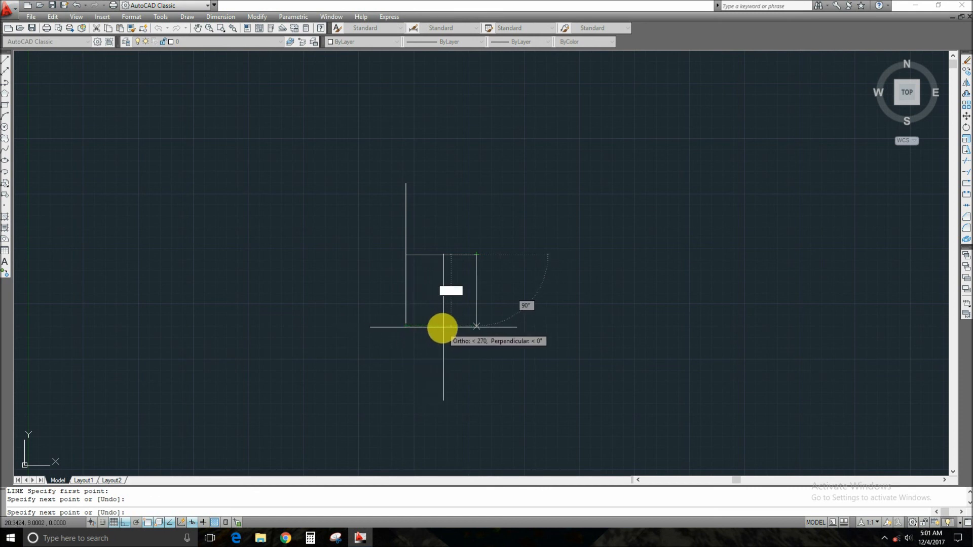
pyautogui.scroll(5, 413, 328)
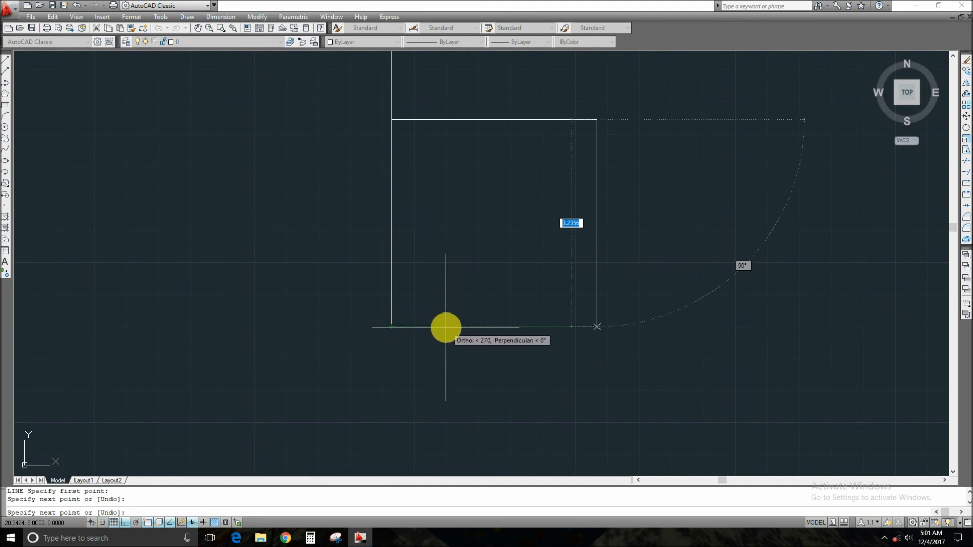
pyautogui.scroll(-4, 527, 298)
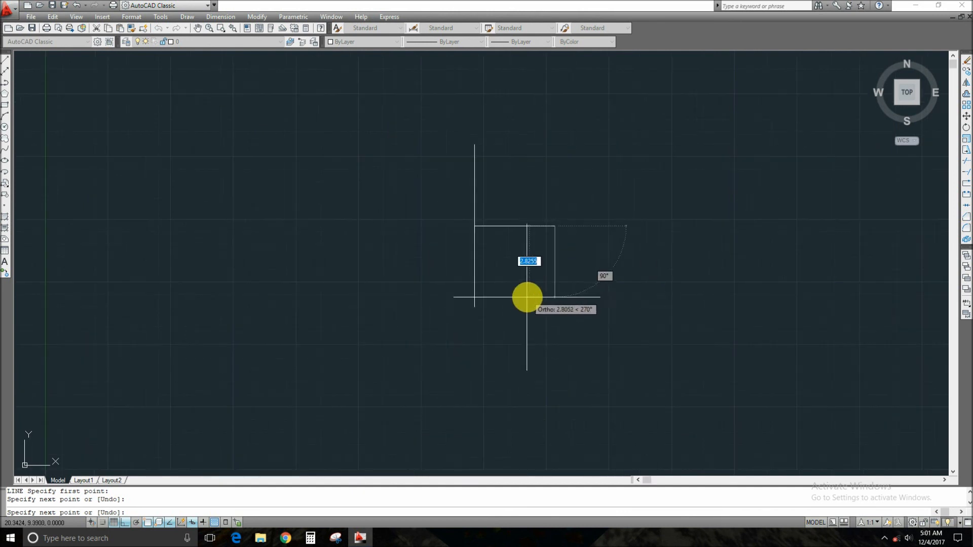
pyautogui.scroll(3, 543, 195)
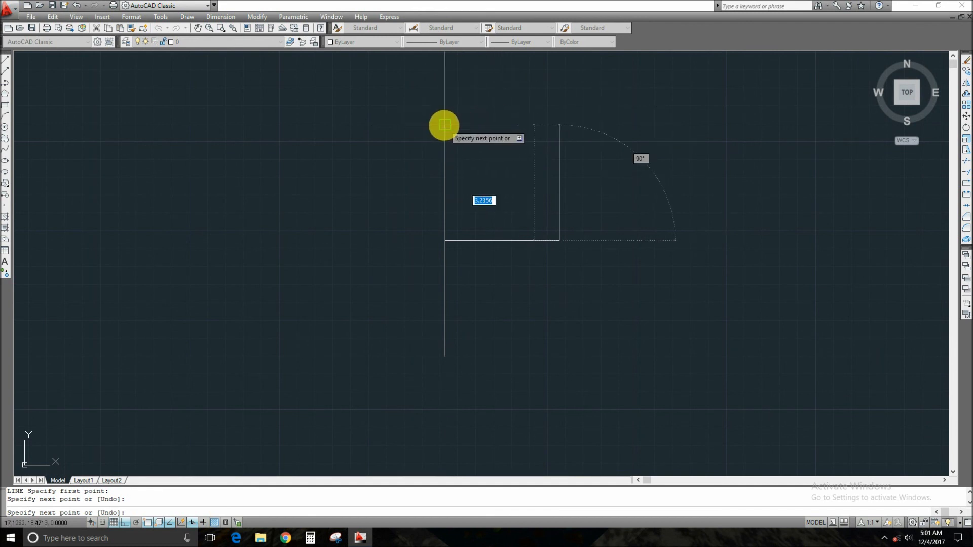
pyautogui.click(461, 124)
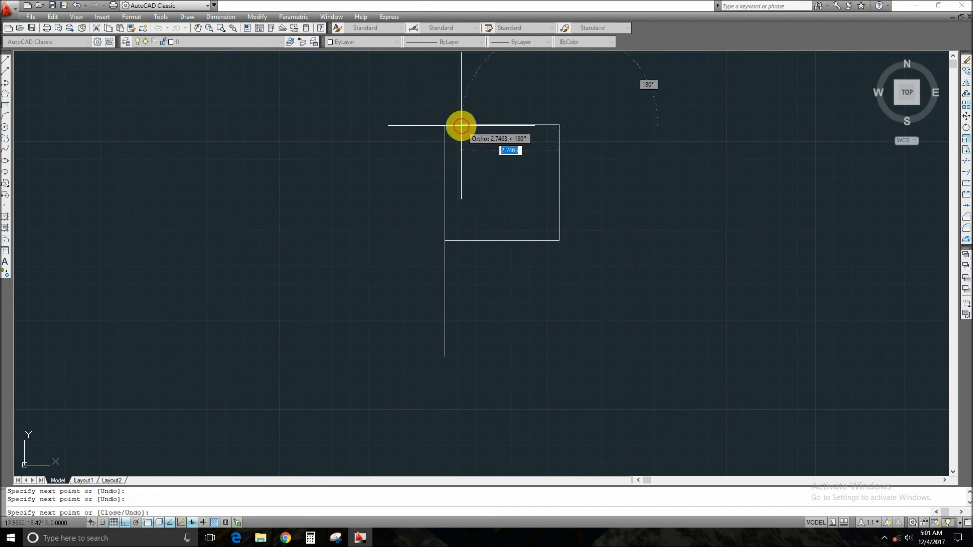
pyautogui.press('Escape')
pyautogui.press('Escape')
# Select the vertical line and the three lines attached to its upper half and erase them all.
pyautogui.scroll(-2, 396, 133)
pyautogui.click(354, 93)
pyautogui.click(588, 330)
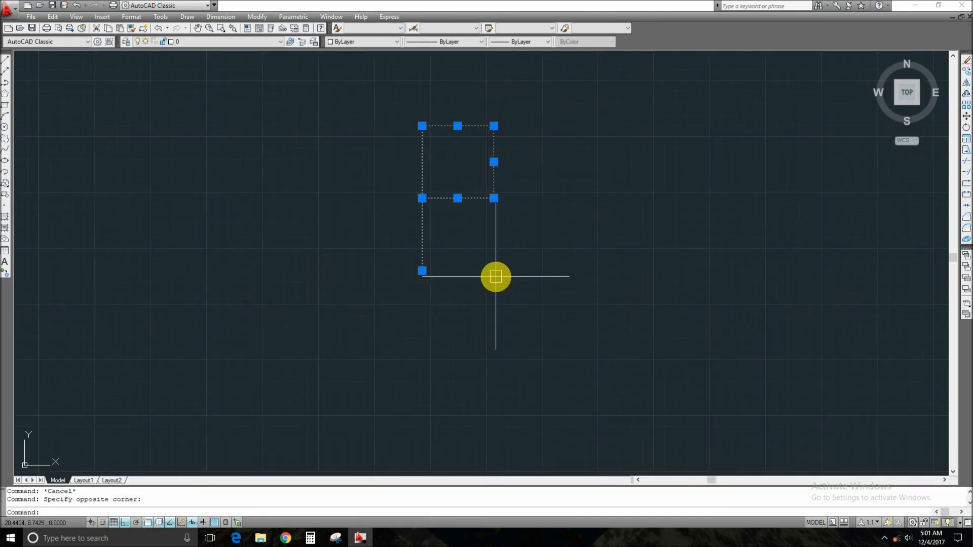
pyautogui.write('e')
pyautogui.press('space')
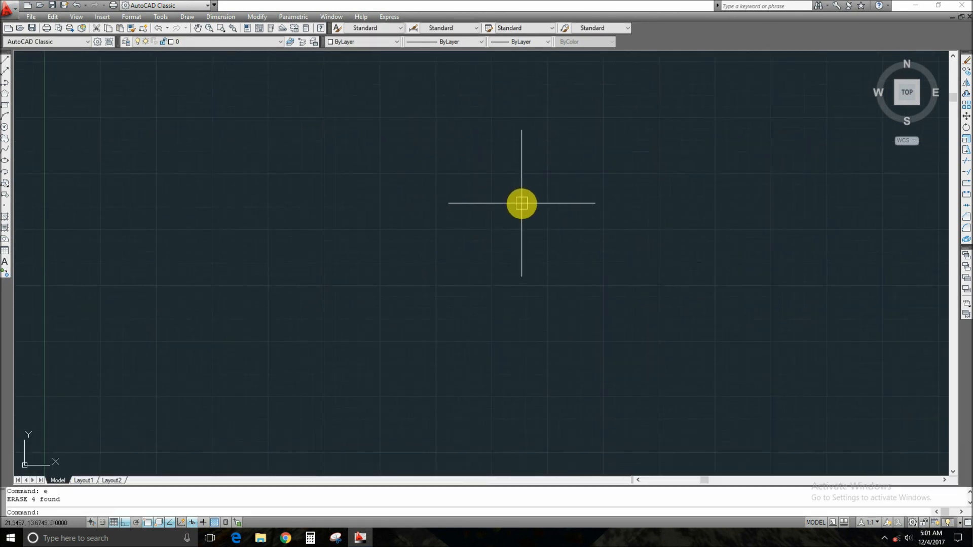